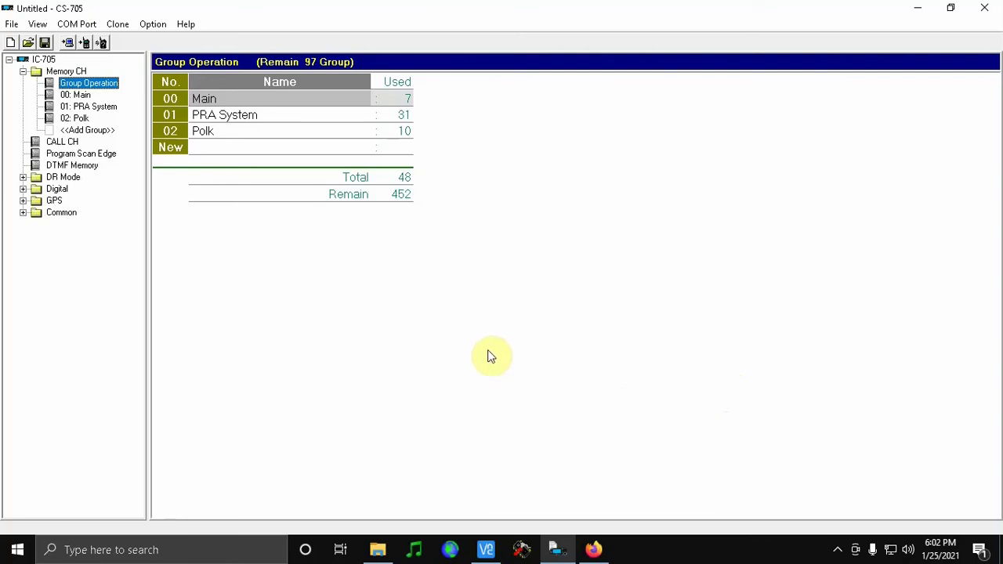
Switch from CS-705 to the RepeaterBook page in Firefox.
left_click(599, 551)
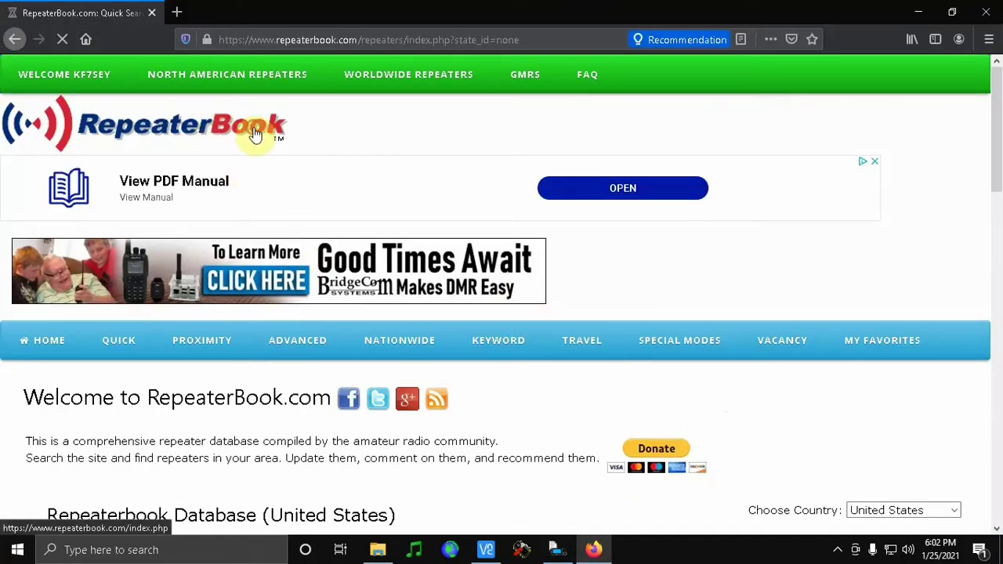
Go from the RepeaterBook home page to North American Repeaters and pick Oregon on the state map.
left_click(256, 135)
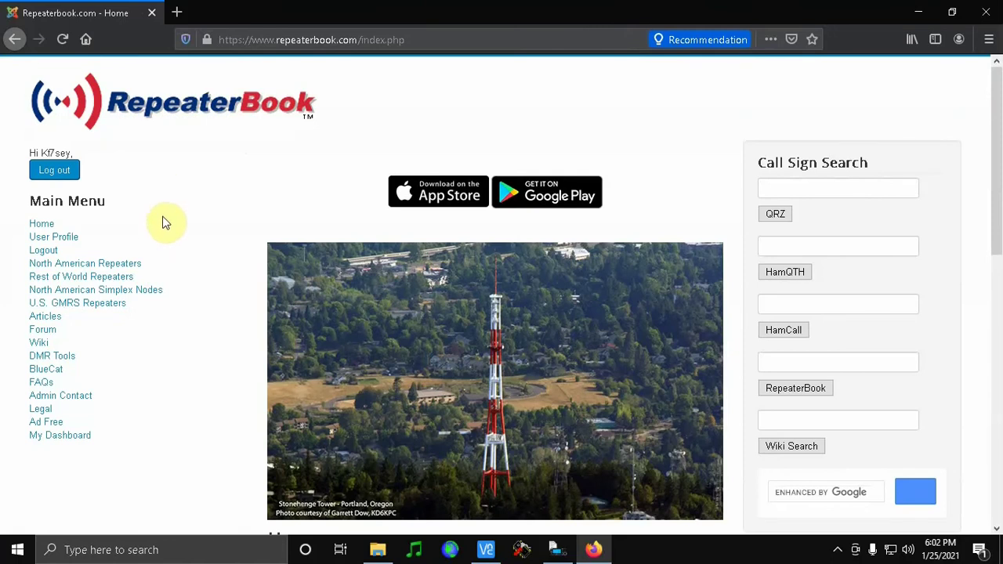
left_click(131, 265)
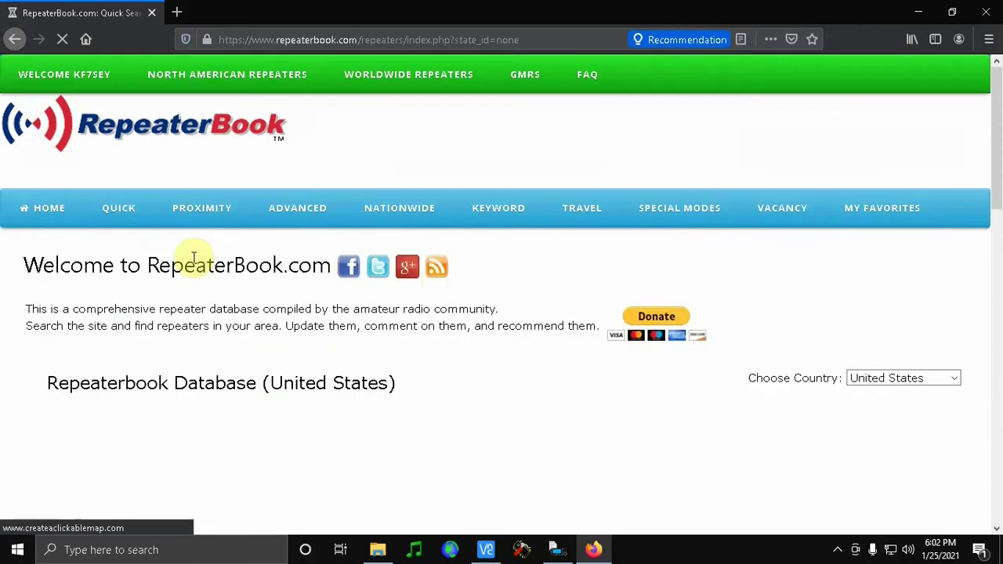
scroll(435, 354, "down", 3)
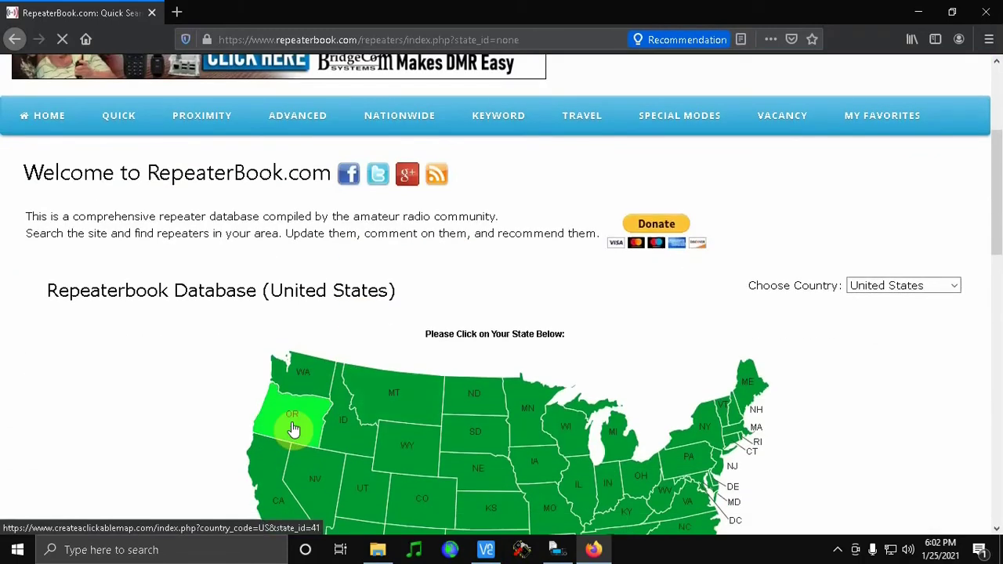
left_click(287, 426)
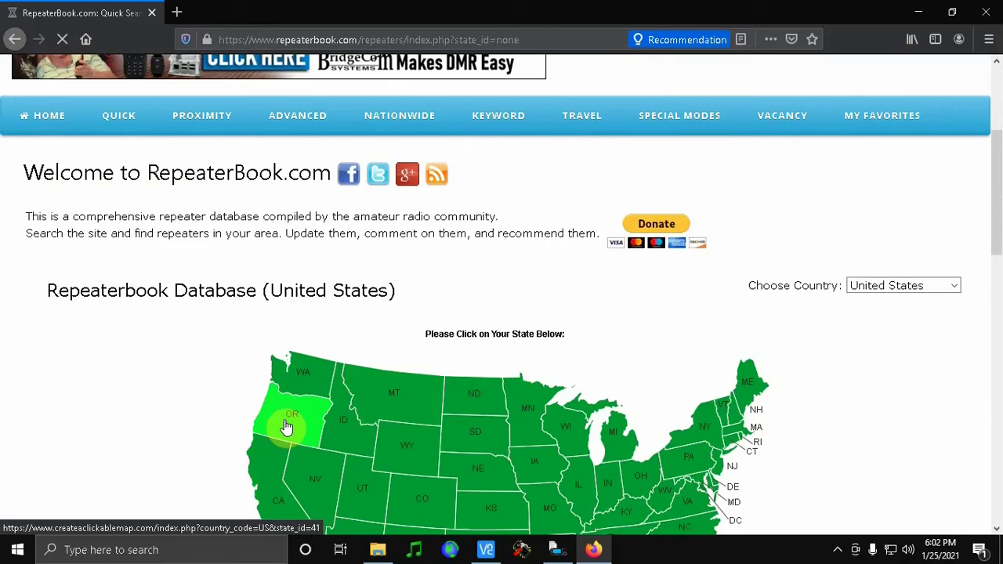
Scroll Oregon's page to Repeaters by county and open the Marion County listing.
scroll(413, 301, "down", 5)
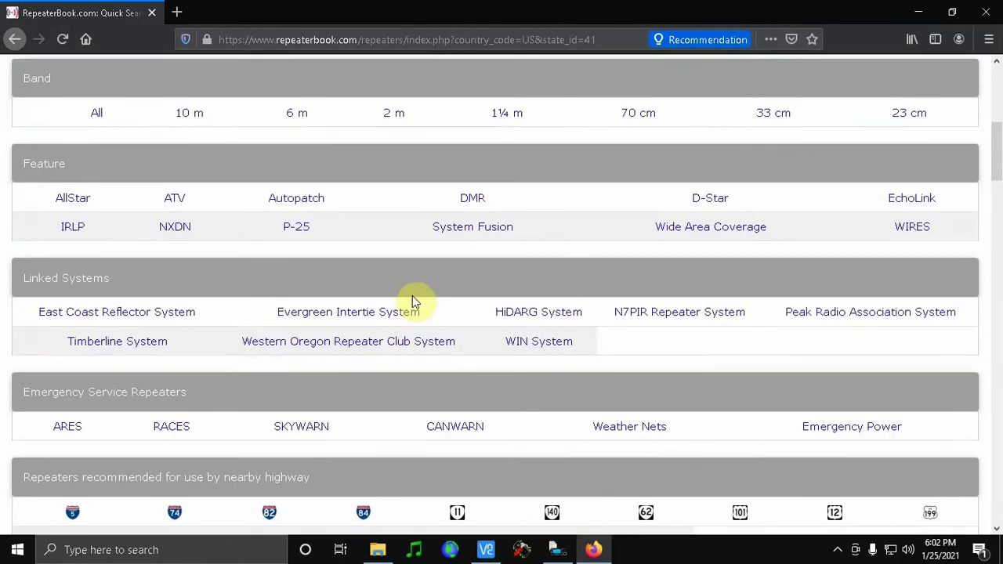
scroll(415, 302, "down", 8)
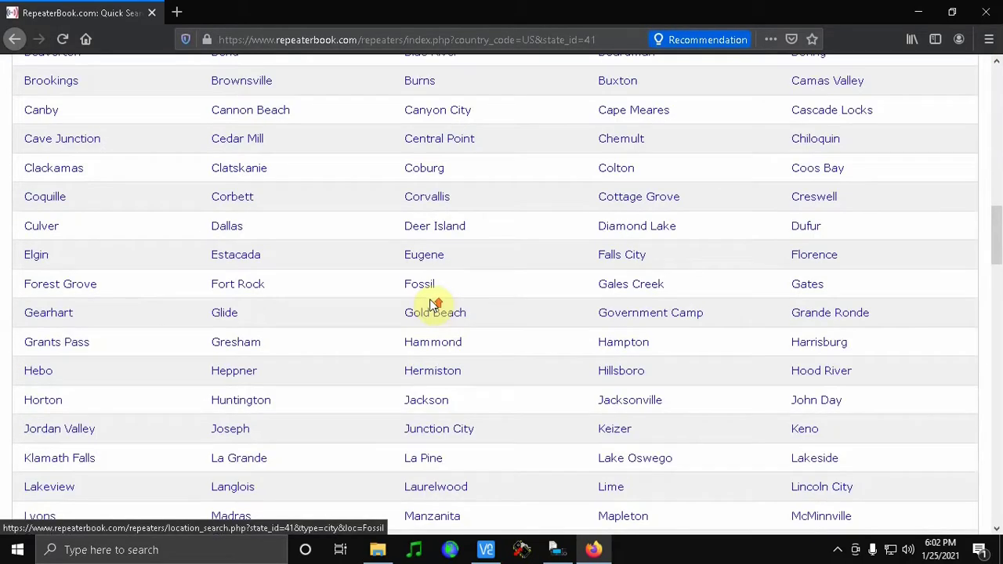
scroll(433, 304, "up", 8)
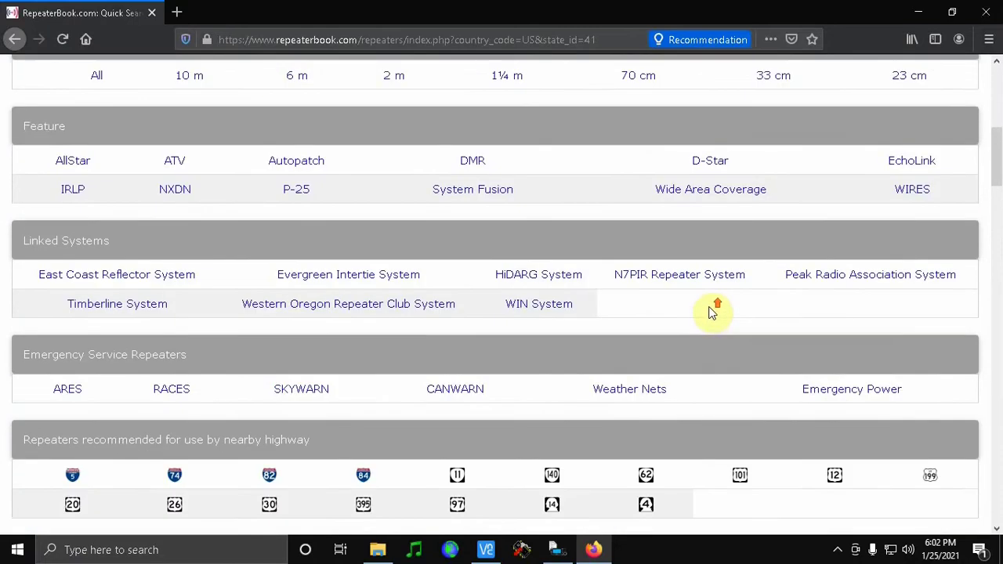
scroll(713, 311, "up", 1)
scroll(715, 306, "down", 3)
scroll(730, 264, "up", 3)
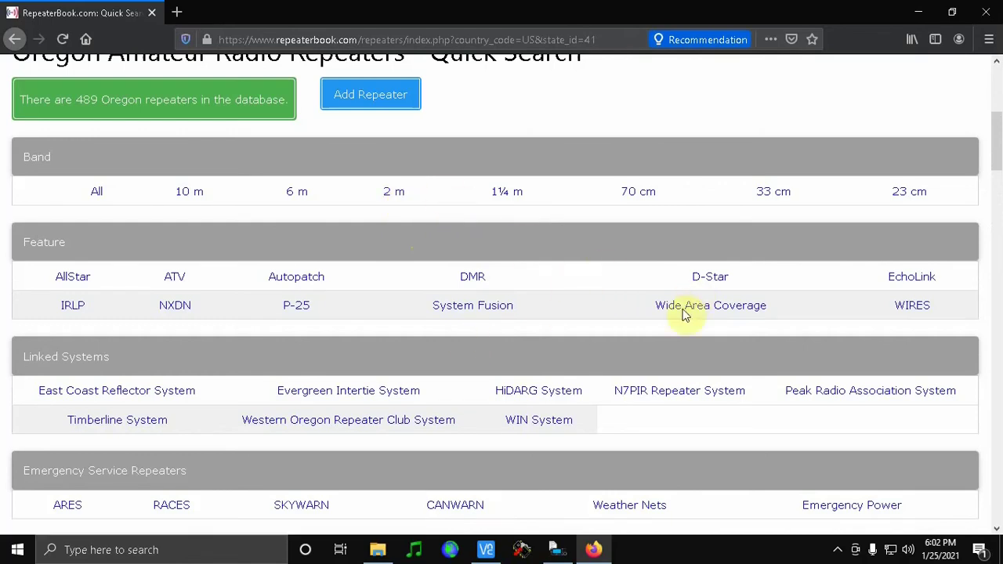
scroll(796, 417, "down", 3)
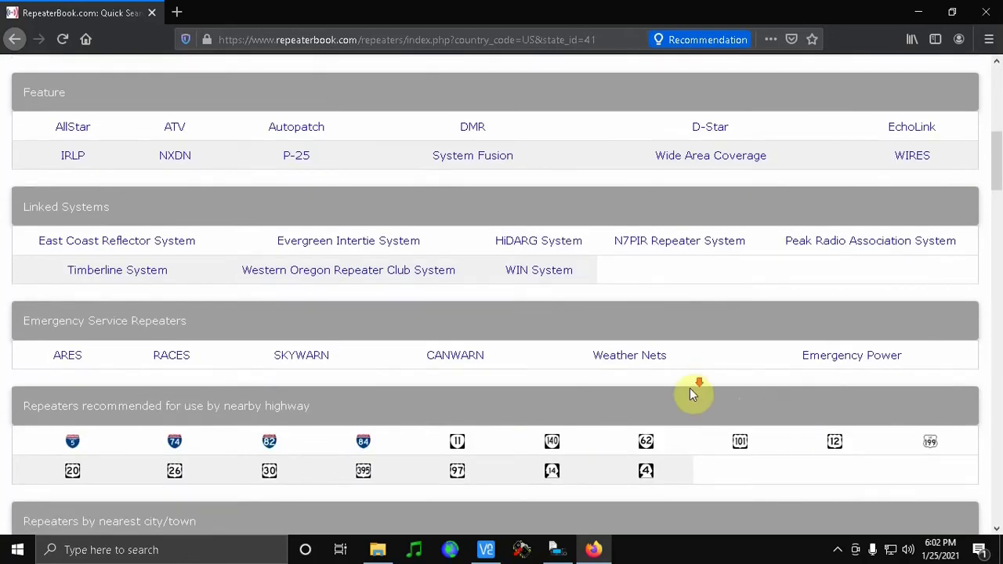
scroll(690, 388, "down", 20)
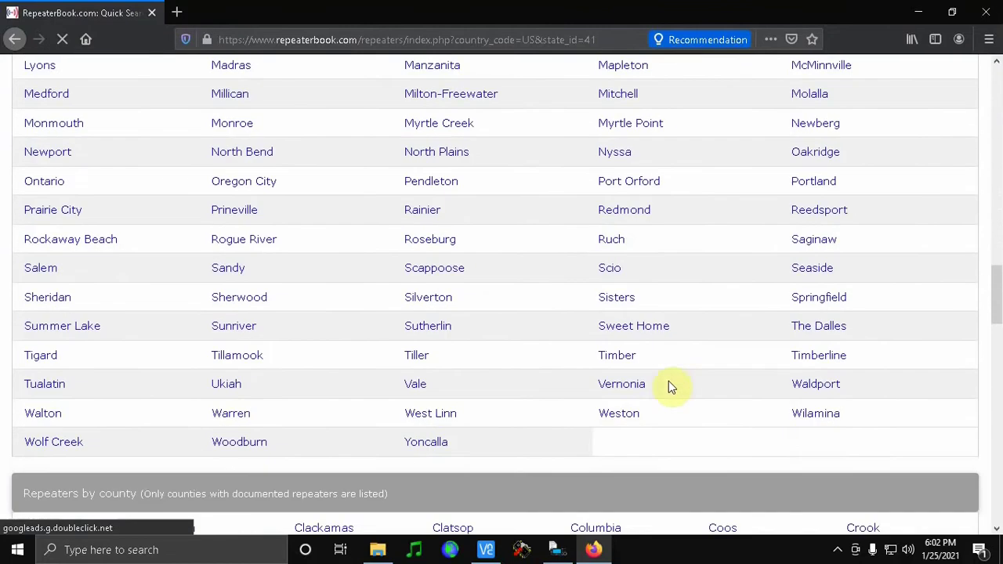
scroll(669, 384, "down", 4)
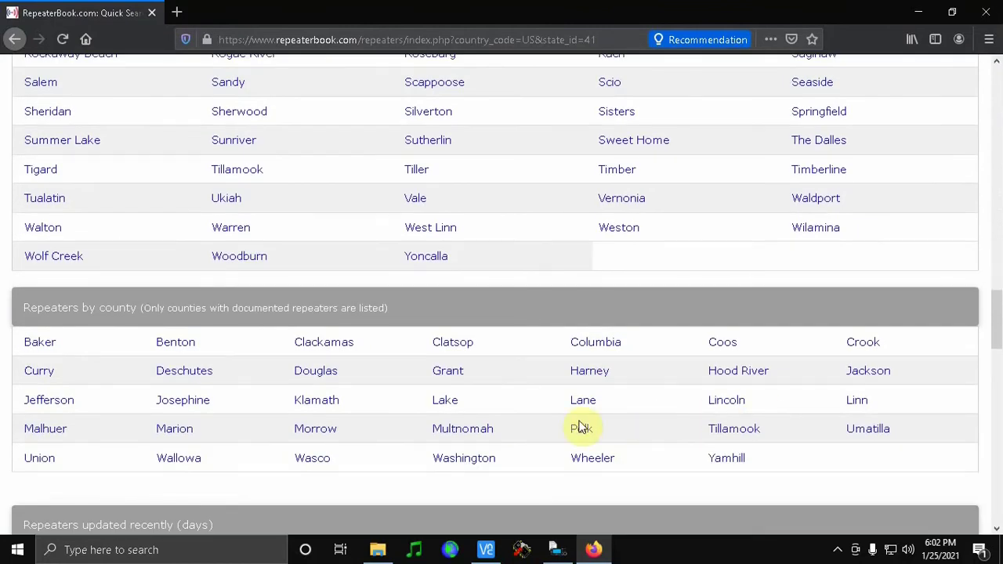
left_click(171, 433)
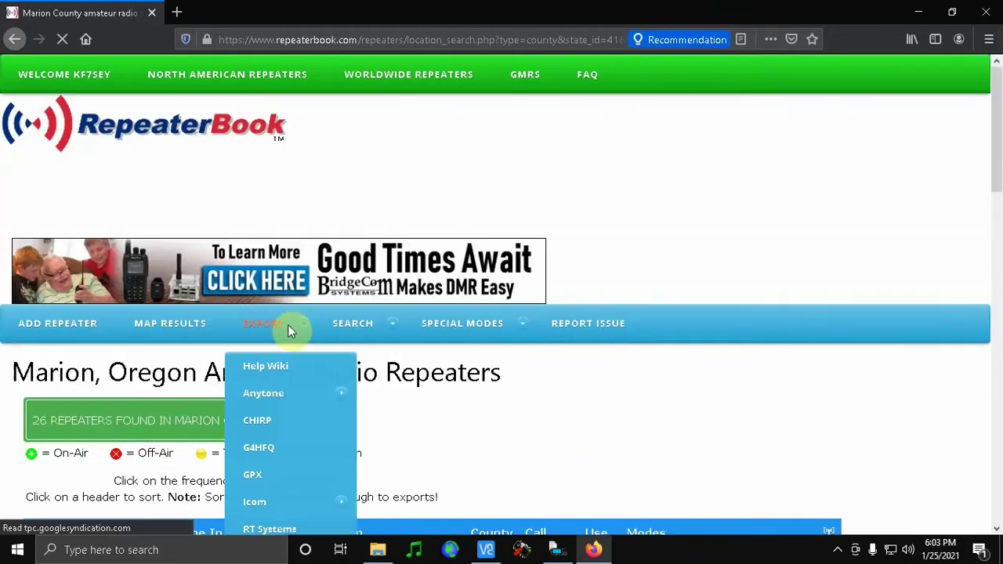
Open the Export > Icom > CS-705 form and accept the personal-use terms, then return to CS-705.
scroll(604, 400, "down", 6)
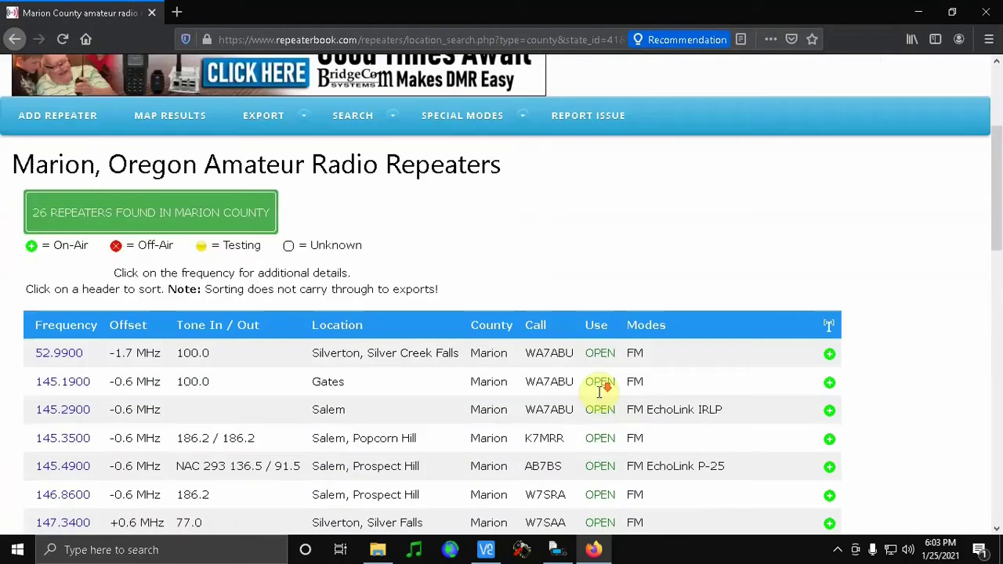
scroll(600, 392, "down", 8)
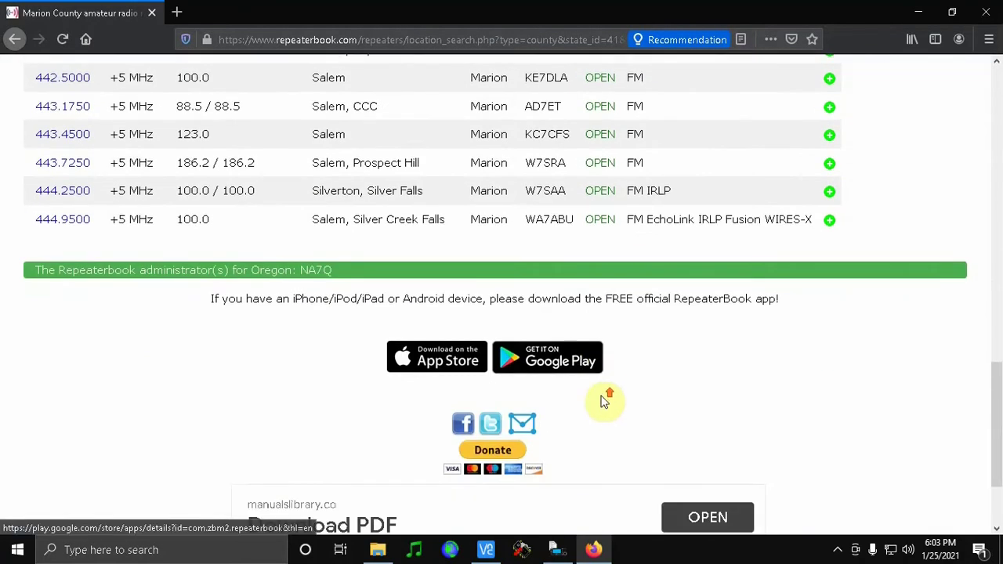
scroll(602, 393, "up", 5)
scroll(602, 394, "up", 10)
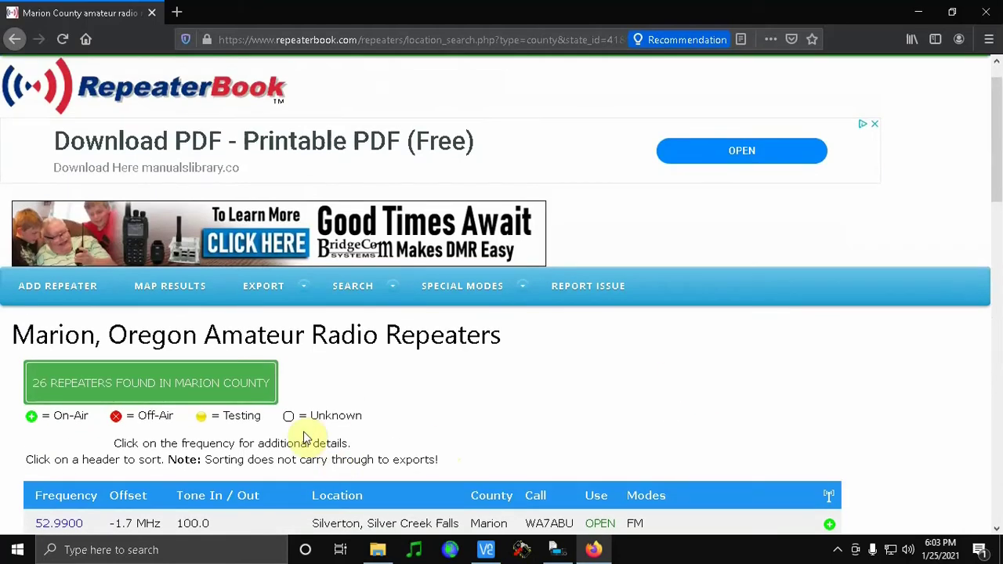
mouse_move(278, 287)
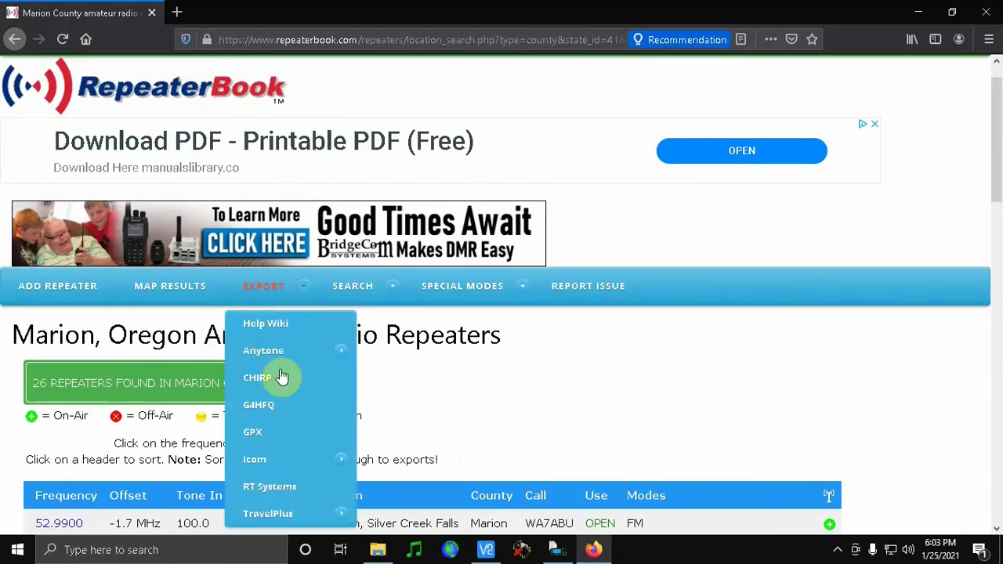
mouse_move(275, 471)
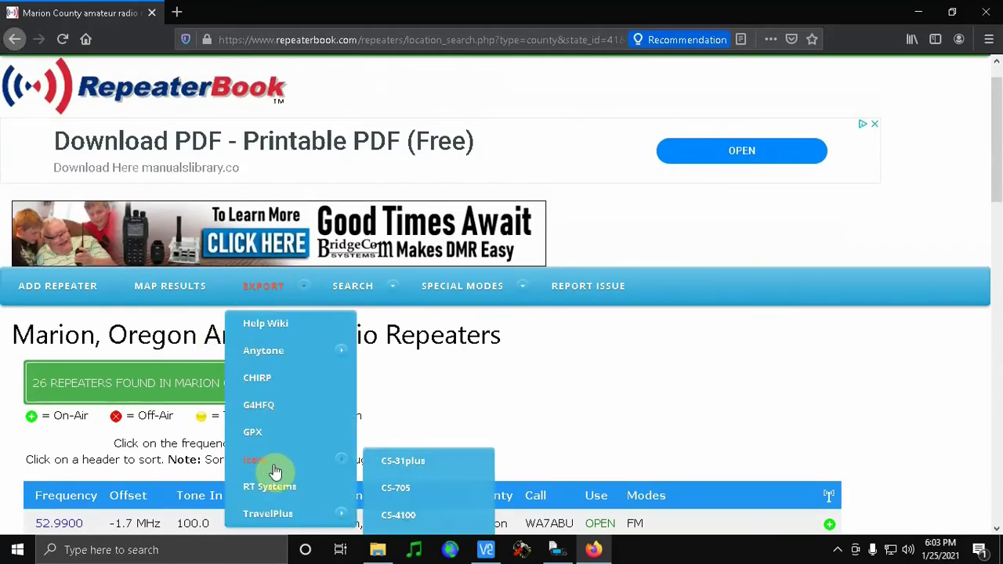
left_click(399, 491)
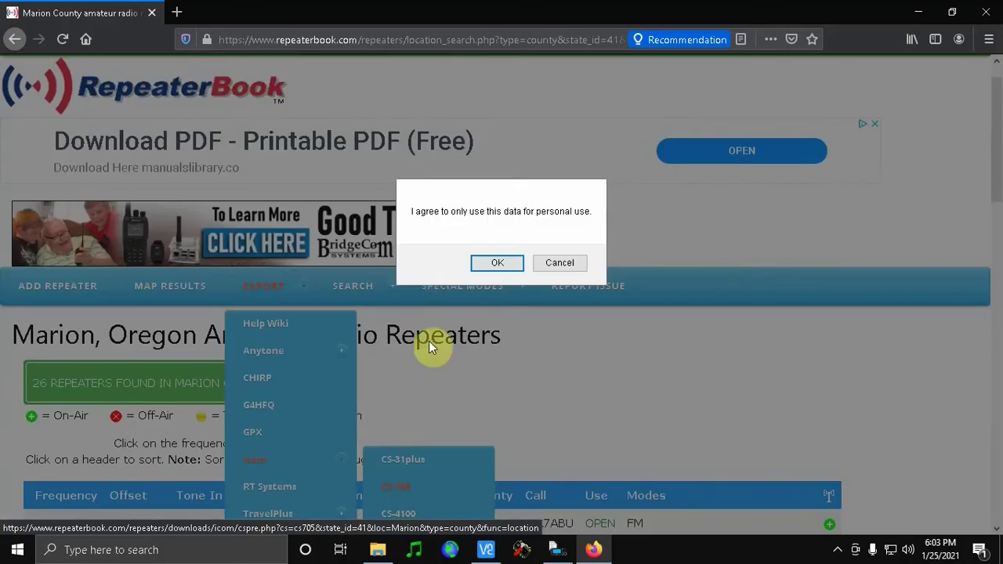
left_click(498, 264)
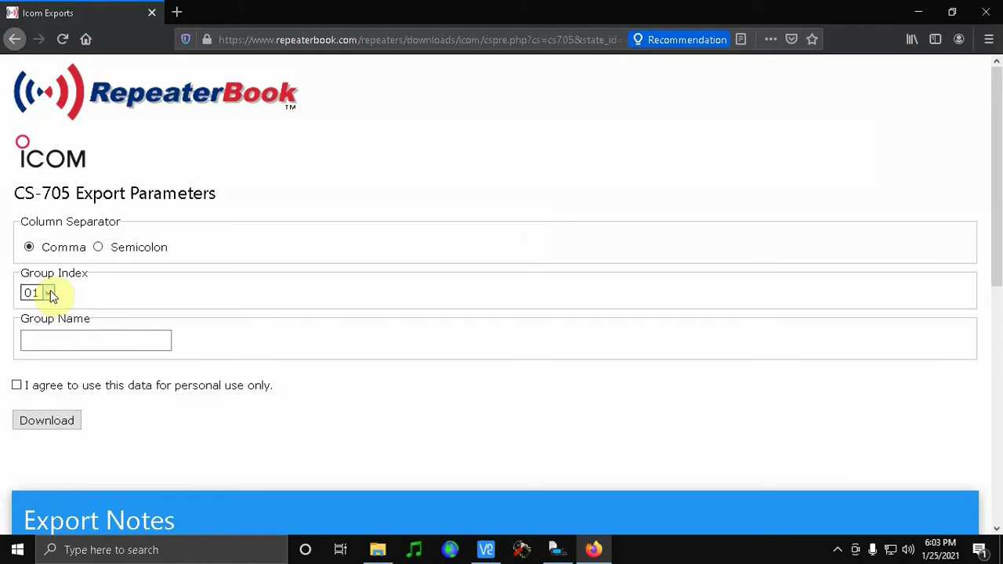
left_click(76, 340)
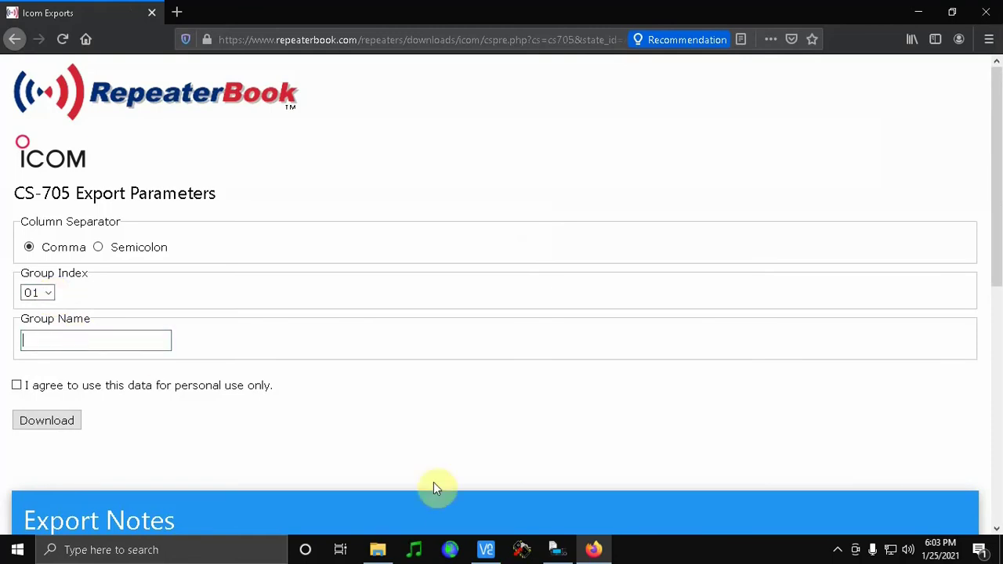
left_click(556, 550)
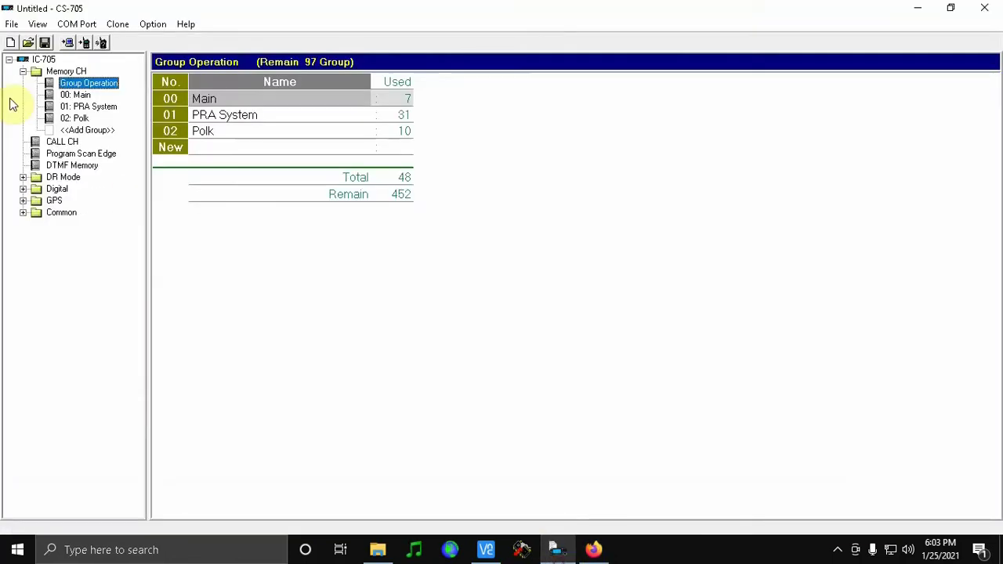
Use <<Add Group>> under Memory CH to create an empty group 03 after Polk.
left_click(87, 130)
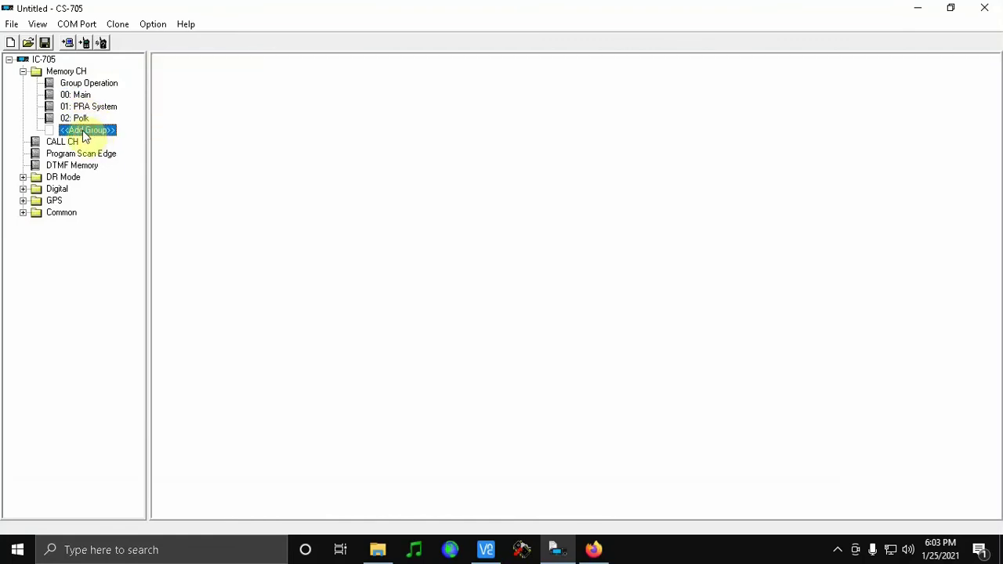
double_click(85, 131)
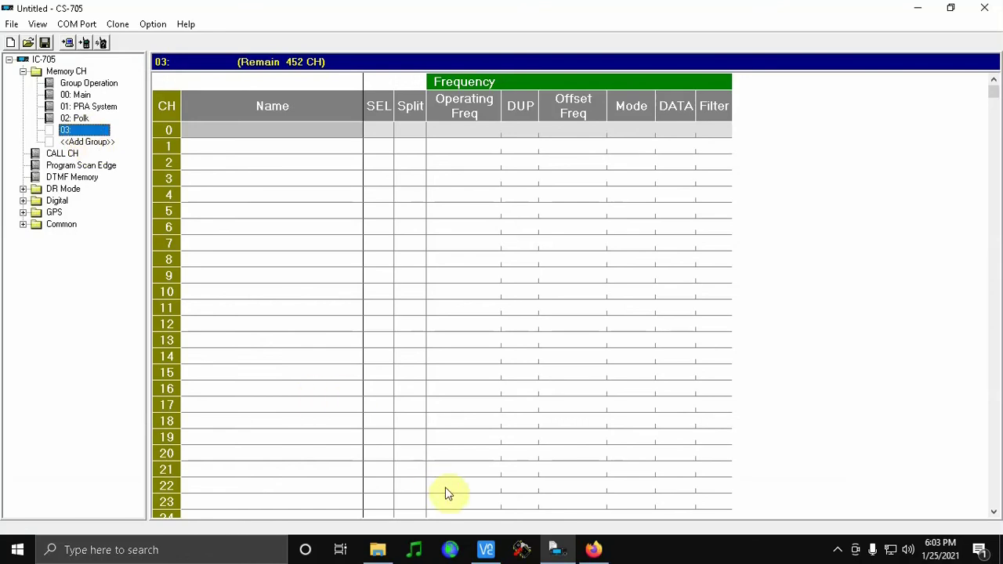
In the export form, set Group Index 03 and name Marion, agree to the terms, and download.
left_click(592, 553)
left_click(37, 292)
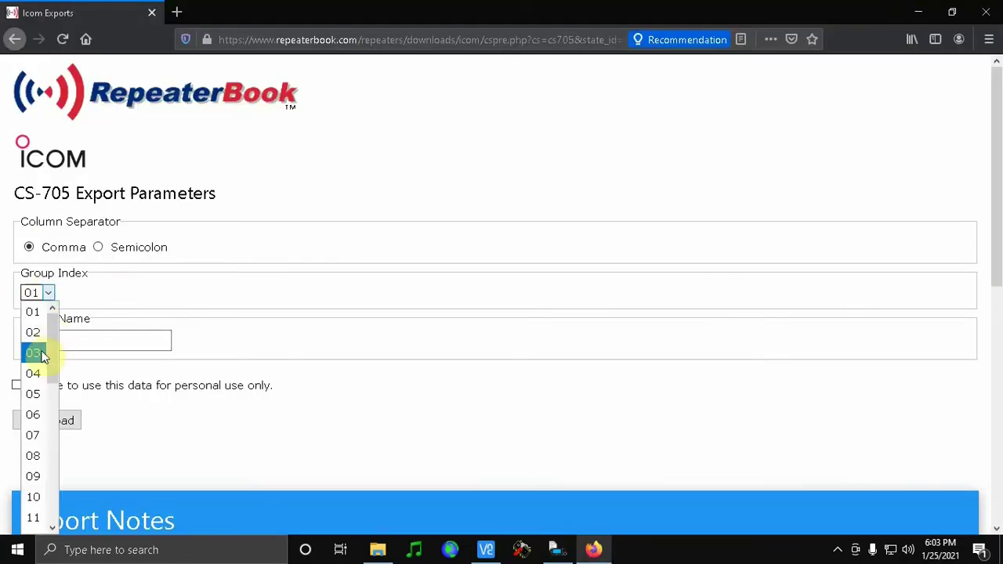
left_click(35, 353)
left_click(92, 337)
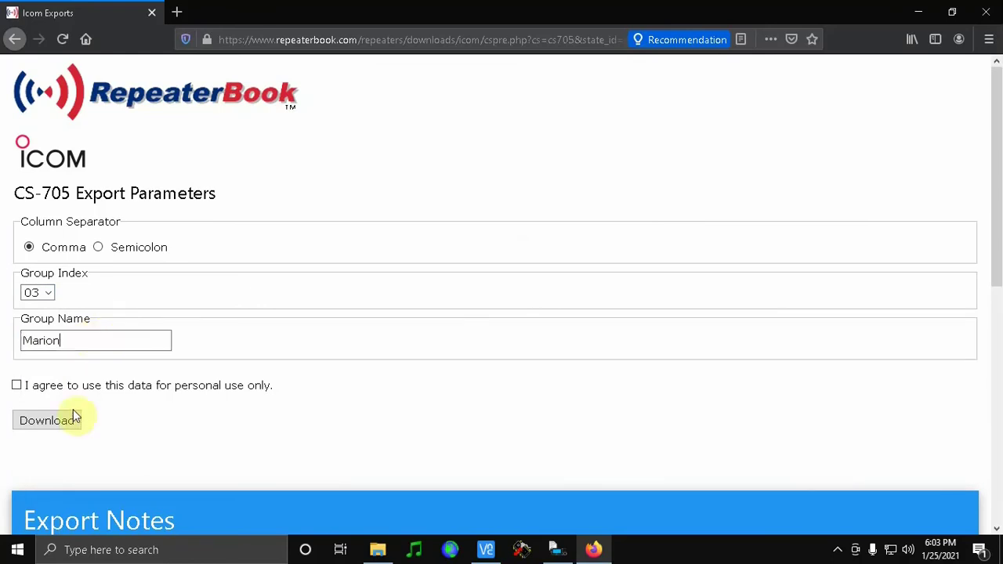
left_click(16, 387)
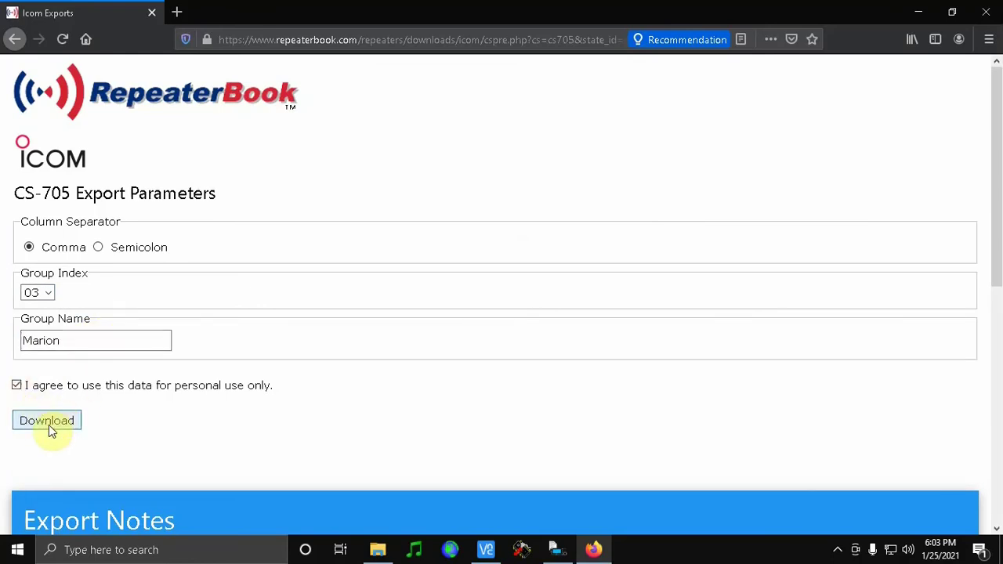
left_click(46, 426)
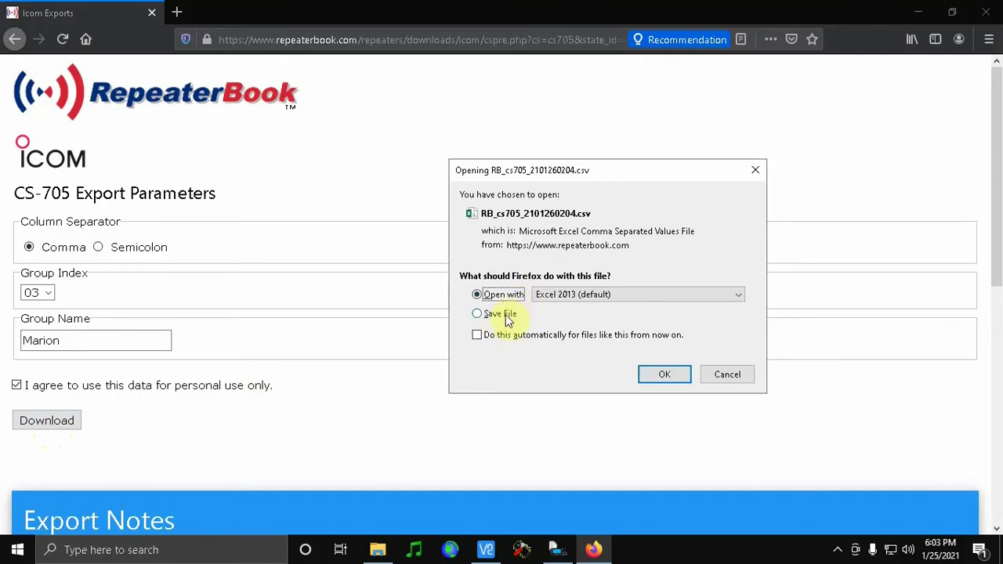
Save the file and open RB_cs705_2101260204.csv from recent downloads.
left_click(505, 313)
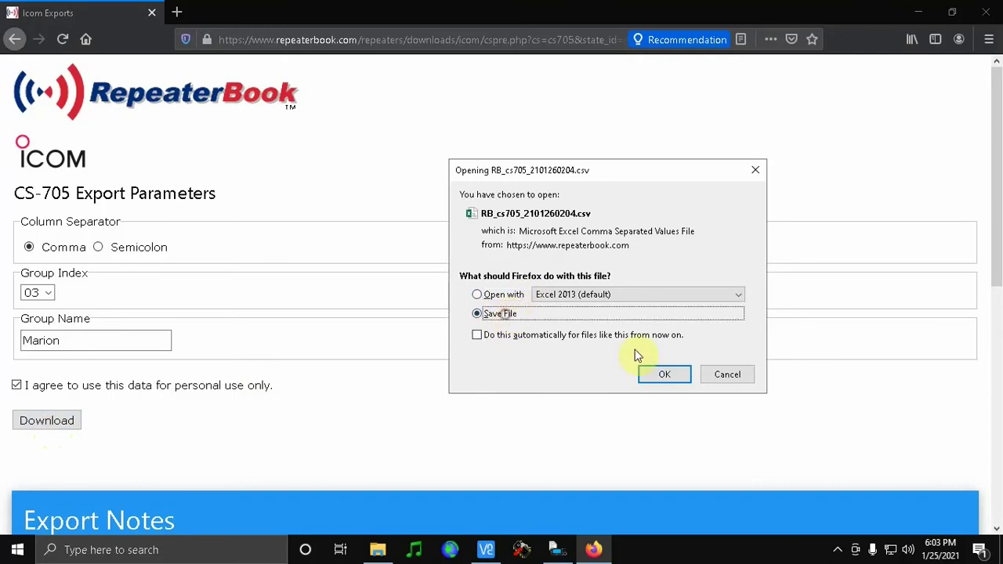
left_click(666, 377)
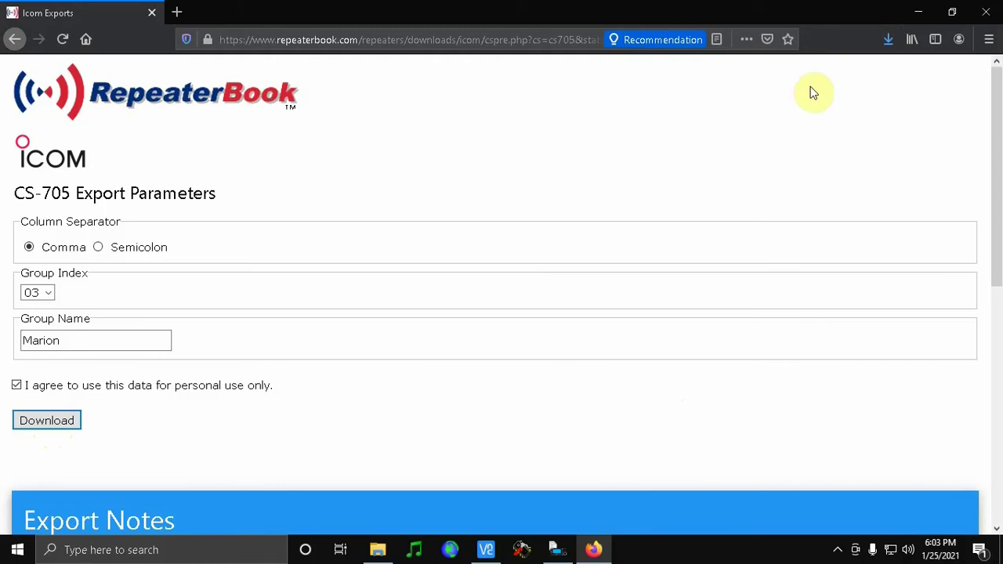
left_click(890, 41)
left_click(676, 96)
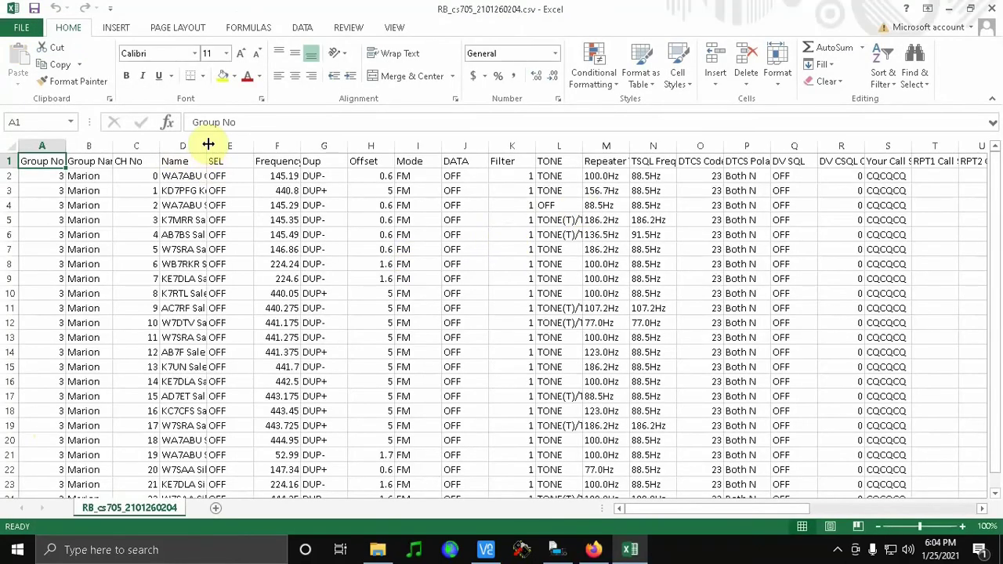
Widen column D to review the repeater names, then close the CSV without saving and return to CS-705.
double_click(208, 145)
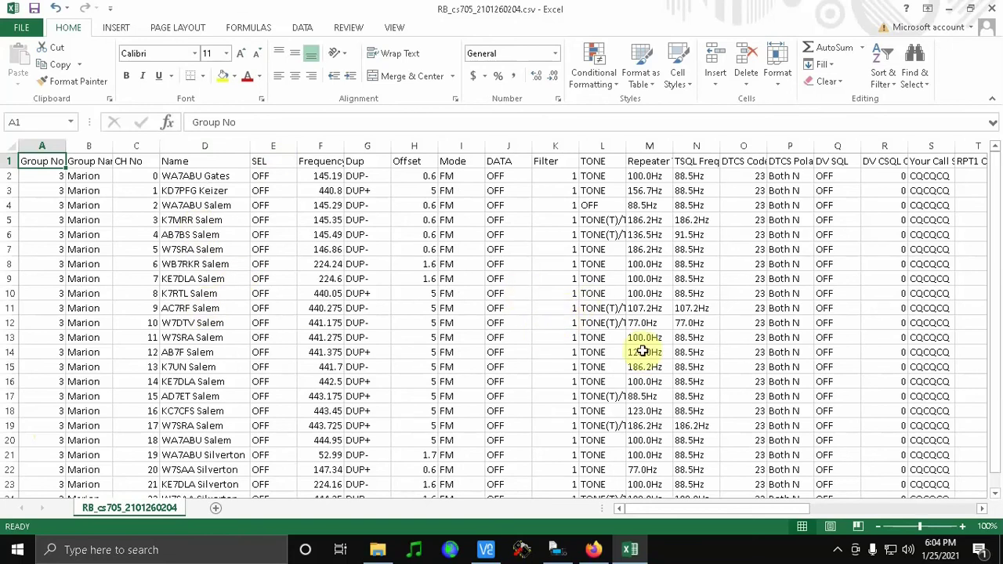
scroll(604, 267, "down", 4)
scroll(616, 317, "up", 4)
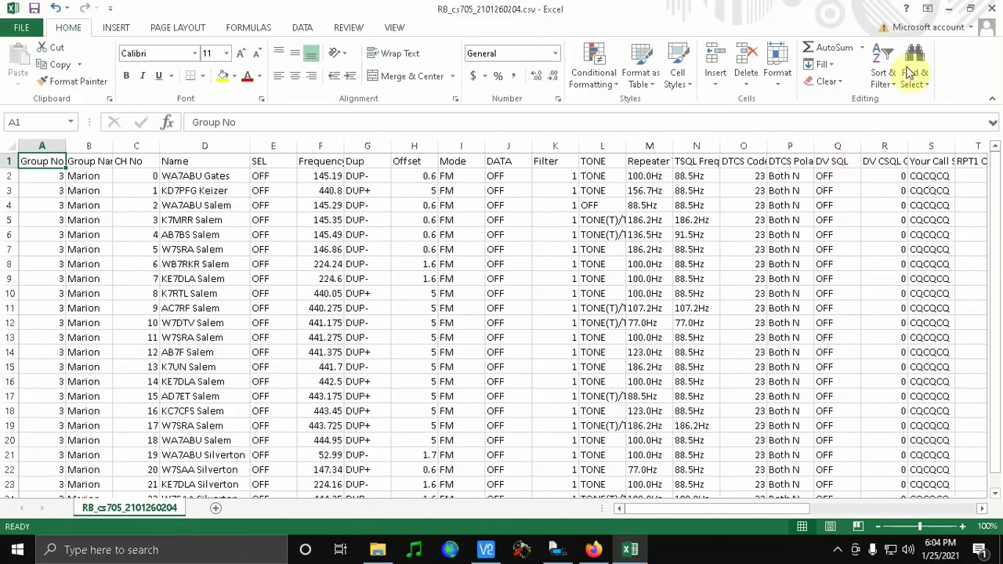
left_click(993, 10)
left_click(498, 291)
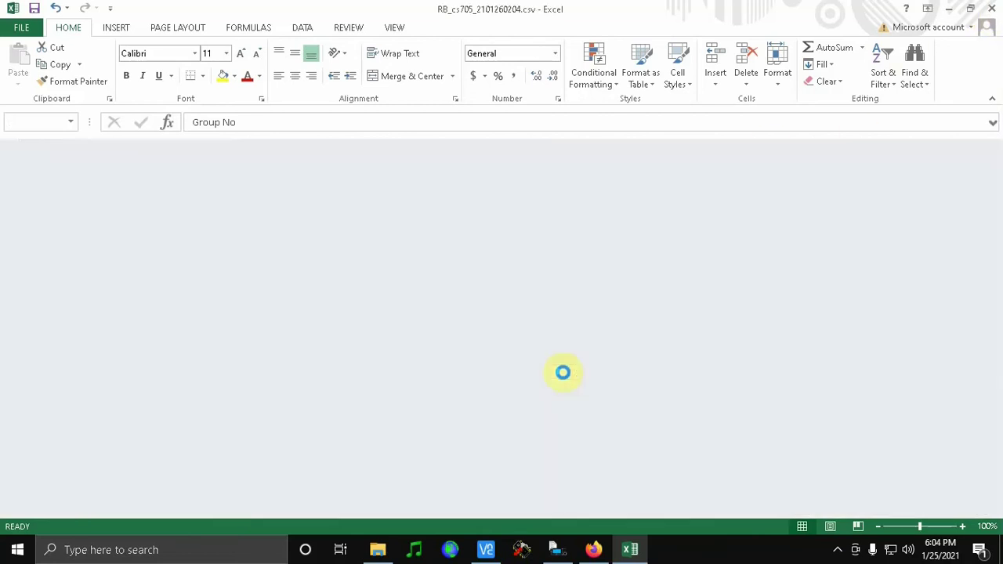
left_click(557, 549)
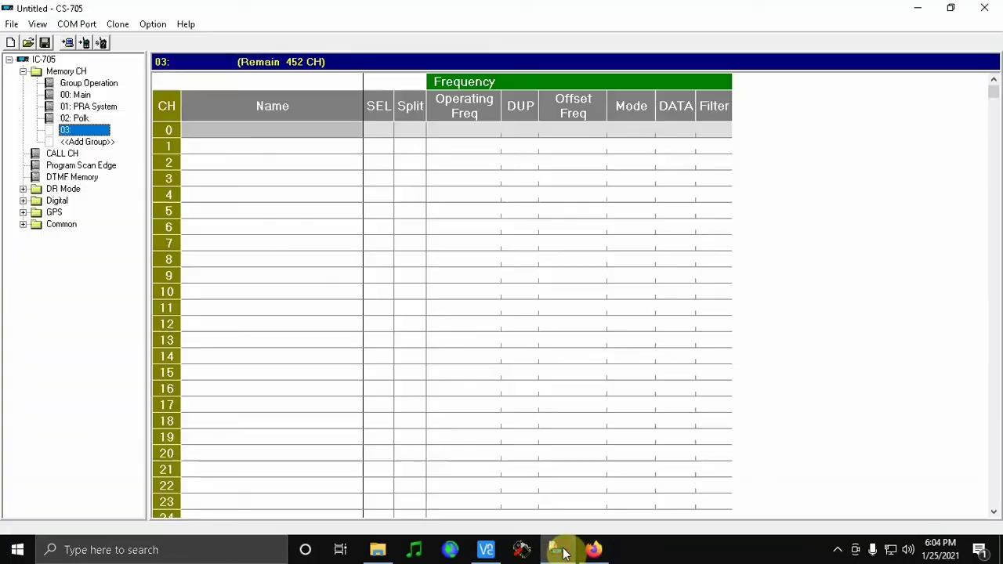
Import RB_cs705_2101260204.csv from Downloads into group 03 using Import > Group.
right_click(81, 136)
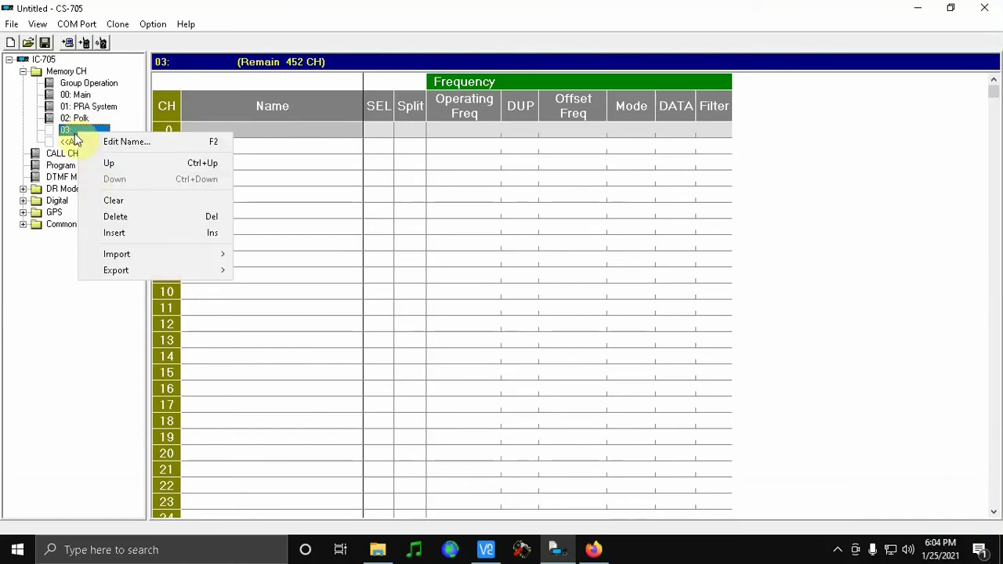
right_click(67, 131)
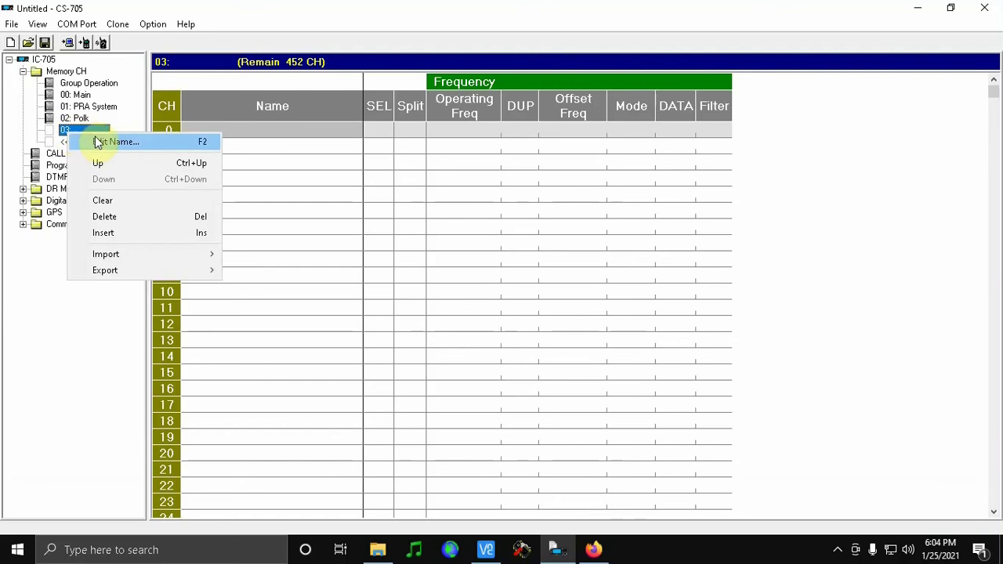
mouse_move(182, 259)
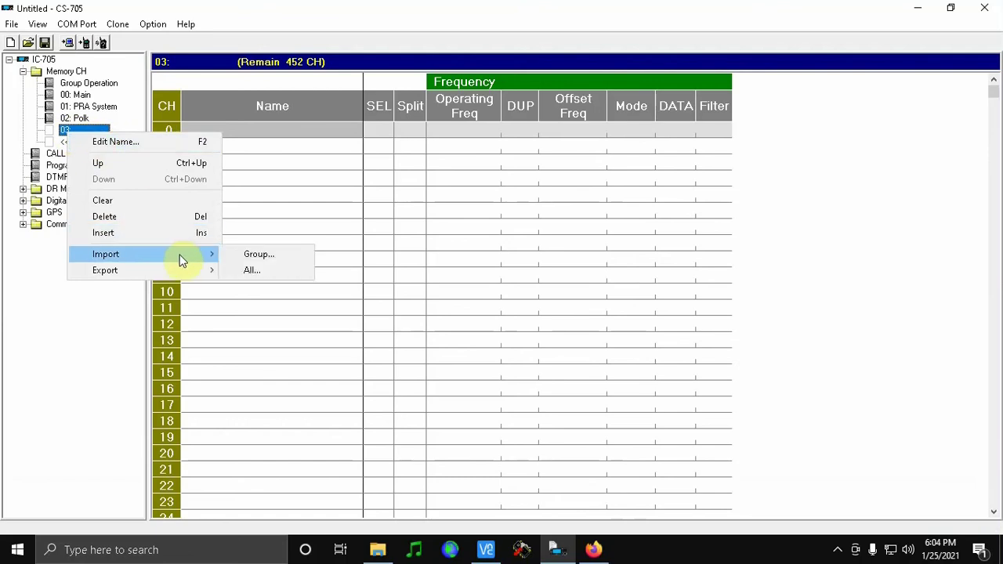
left_click(272, 256)
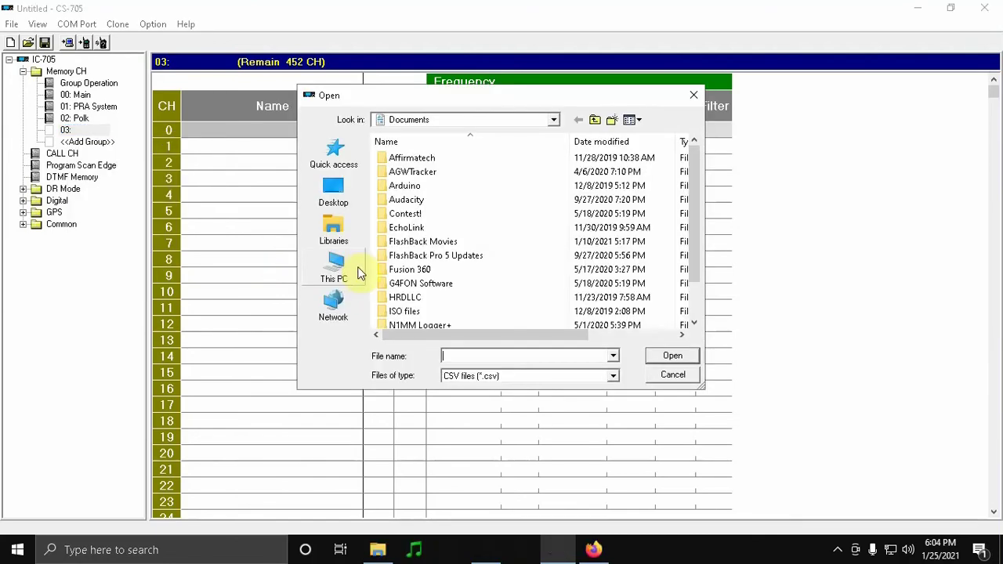
scroll(471, 269, "down", 1)
left_click(334, 265)
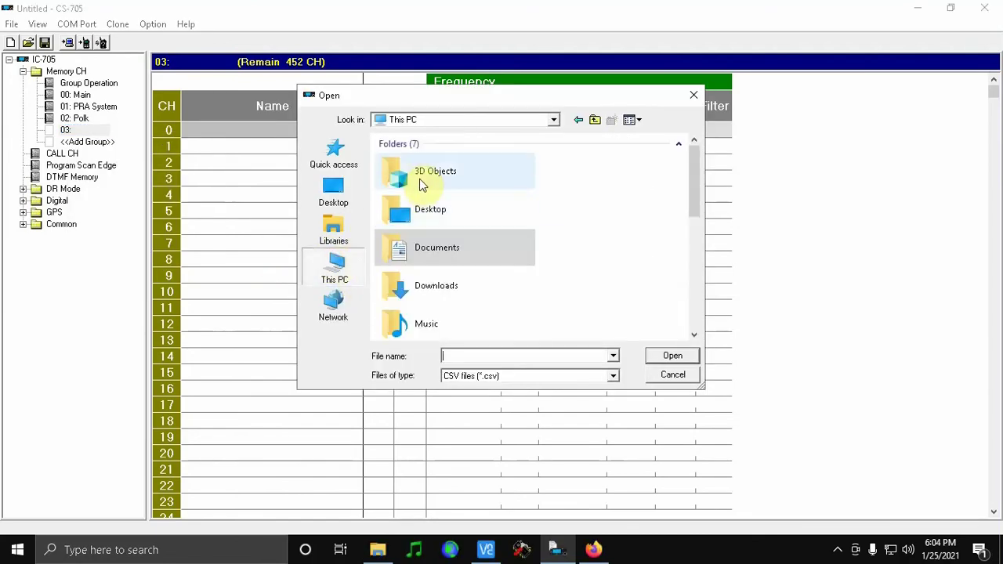
double_click(415, 287)
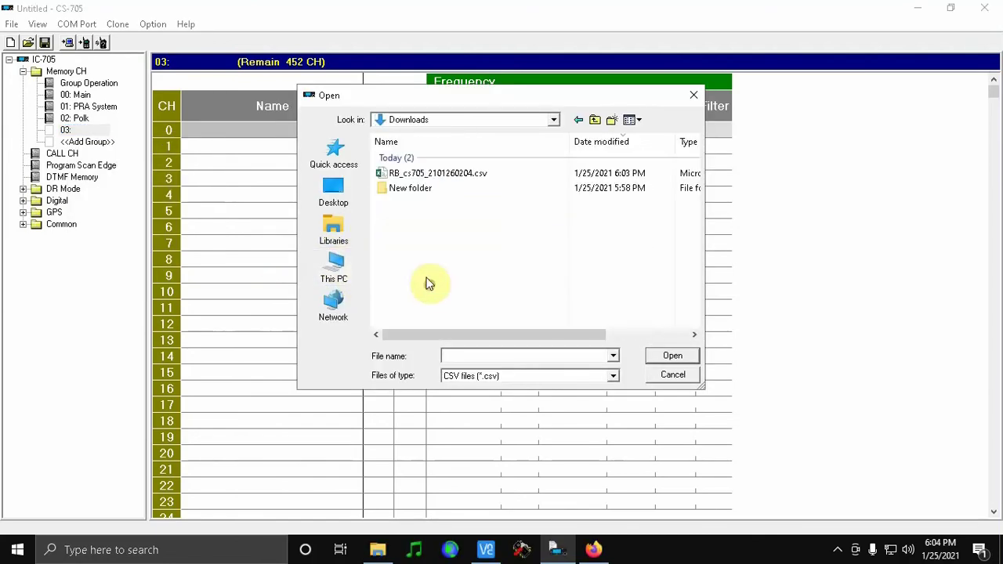
left_click(425, 176)
left_click(674, 358)
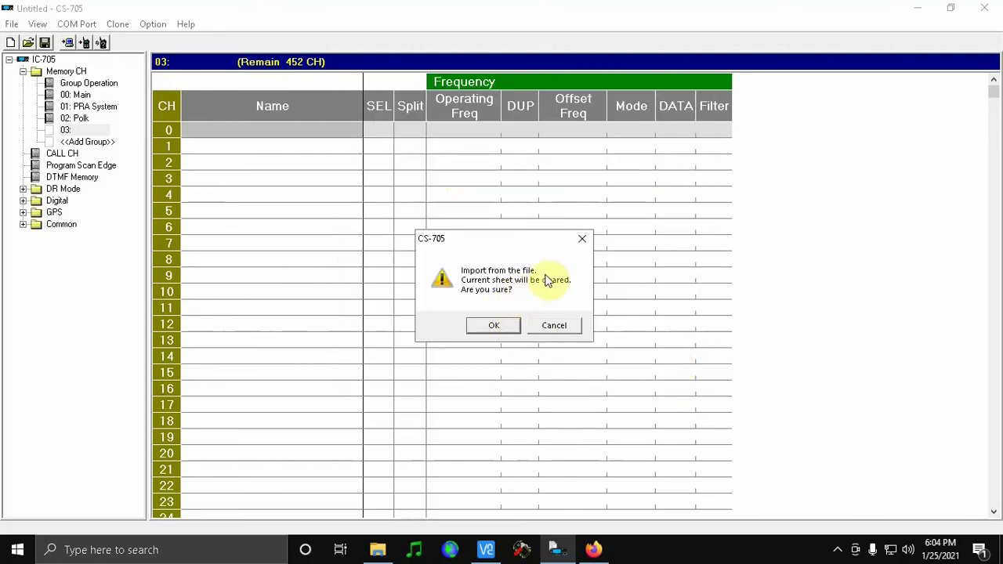
Confirm the import so group 03 becomes Marion with 23 channels, then inspect the channel 6 row.
left_click(488, 326)
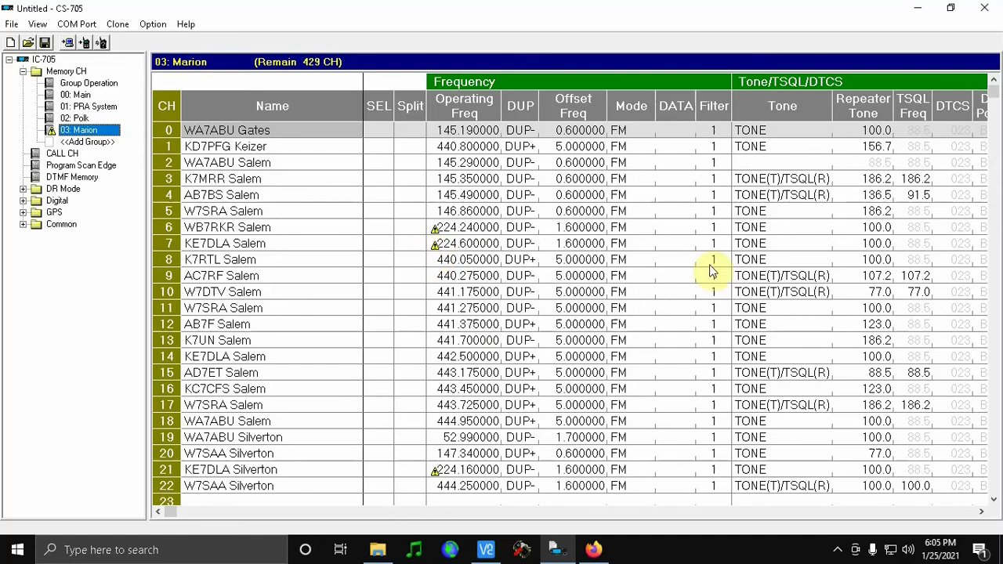
left_click(169, 229, "shift")
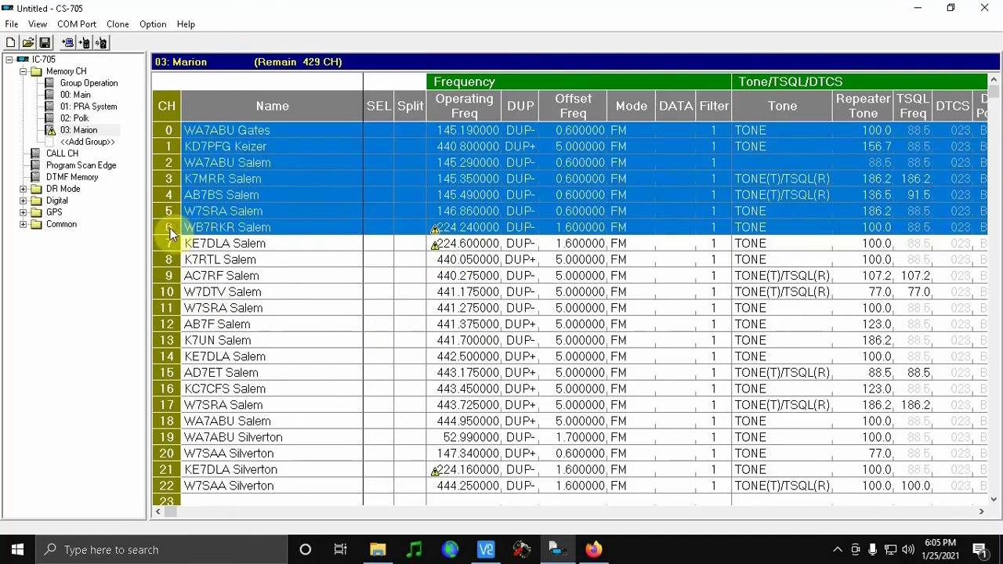
left_click(190, 229)
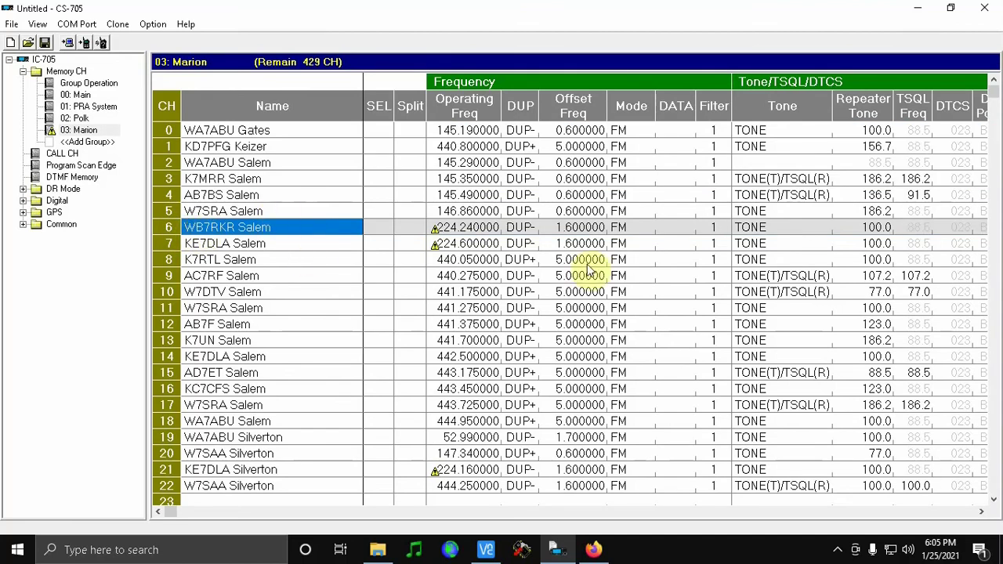
left_click(170, 229)
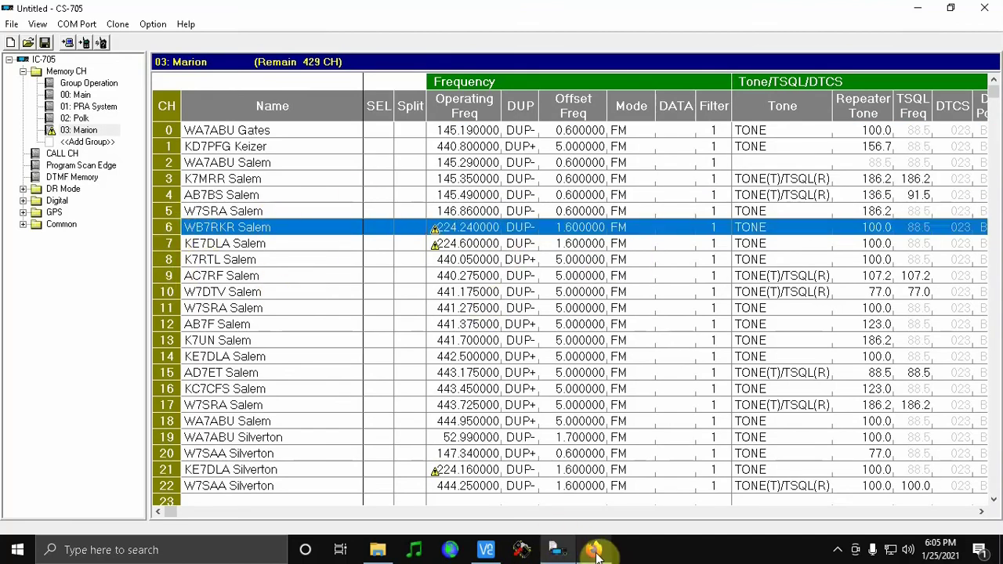
Open RB_cs705_2101260204.csv in Excel from the Downloads folder.
left_click(378, 549)
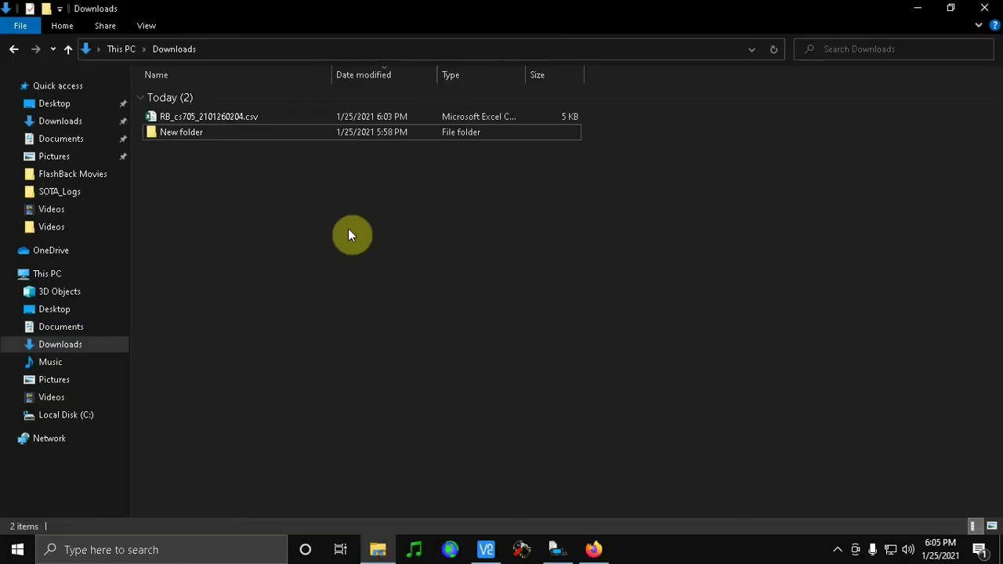
left_click(188, 124)
double_click(188, 124)
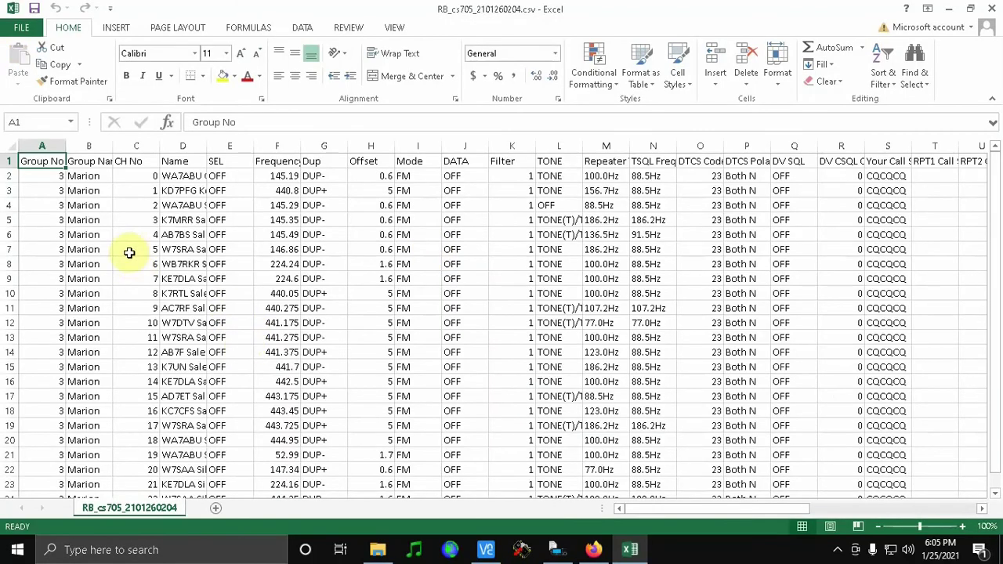
Delete the 224 MHz and 52.99 MHz repeater rows 9, 8, 19 and 20.
left_click(9, 280)
right_click(9, 280)
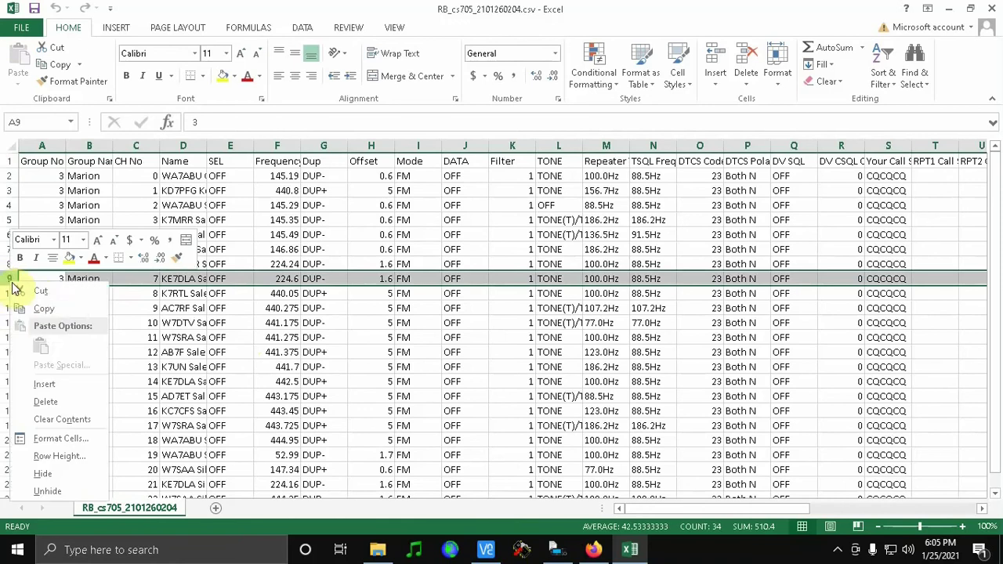
left_click(45, 402)
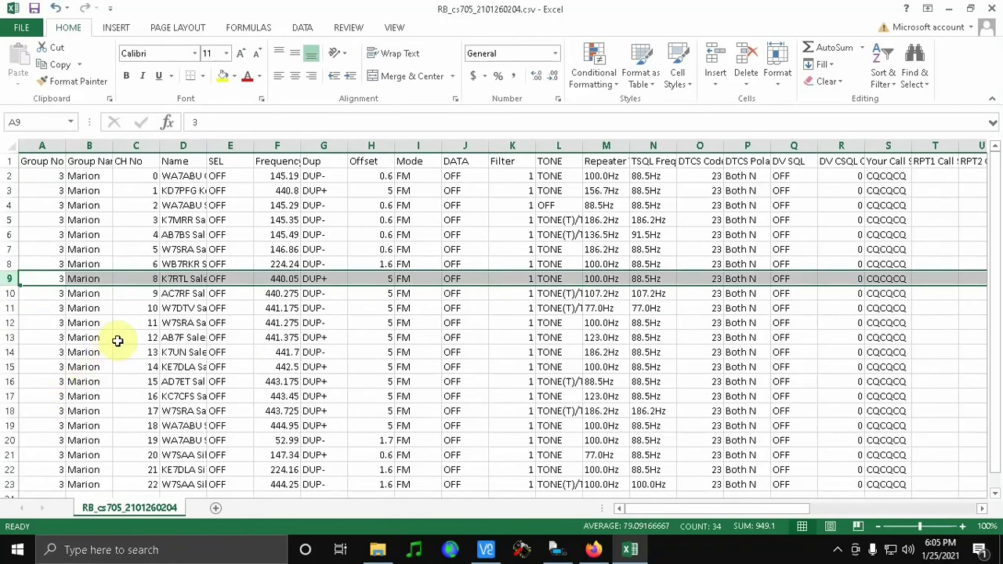
left_click(5, 264)
key("ctrl+minus")
scroll(5, 265, "down", 1)
right_click(10, 382)
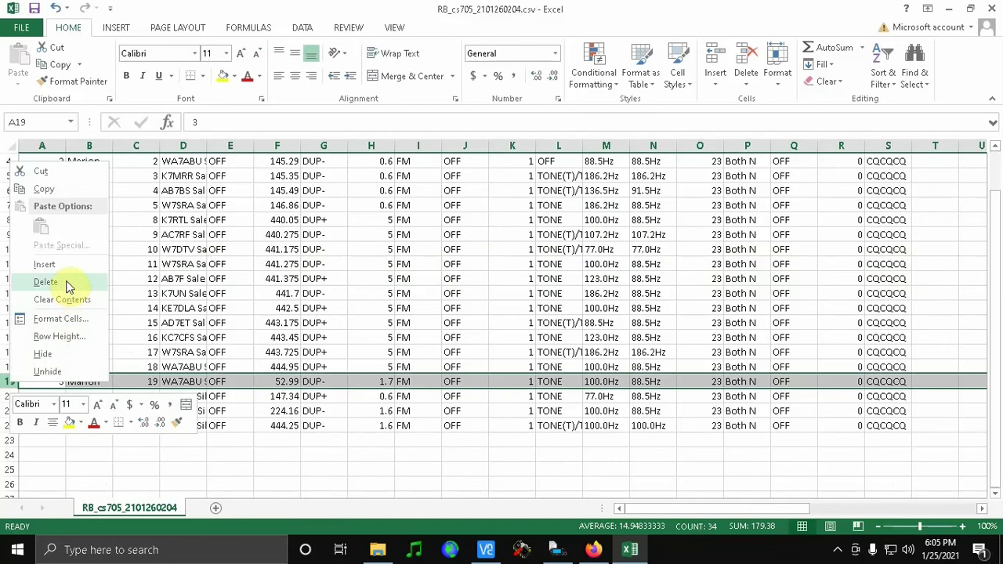
left_click(67, 283)
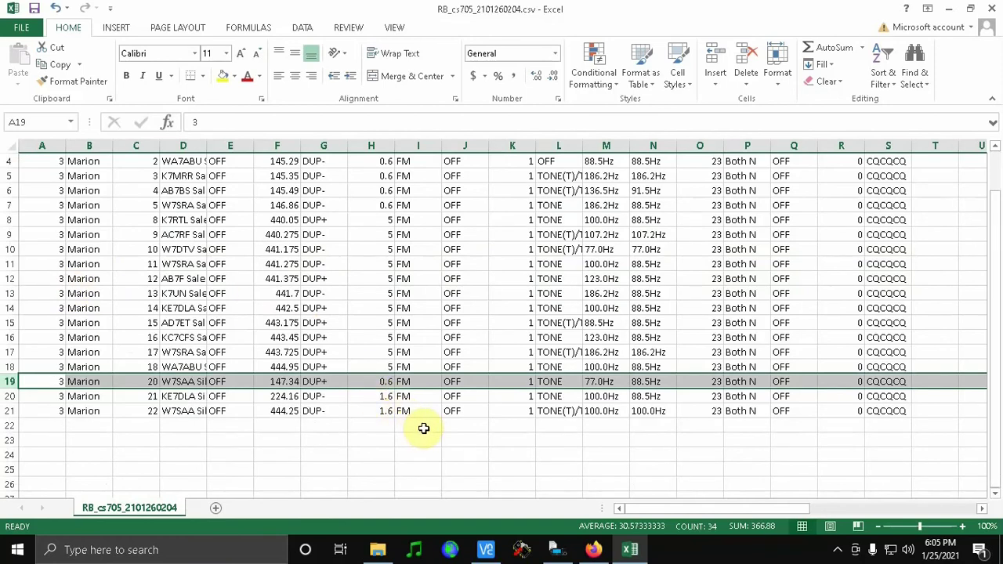
scroll(423, 428, "up", 1)
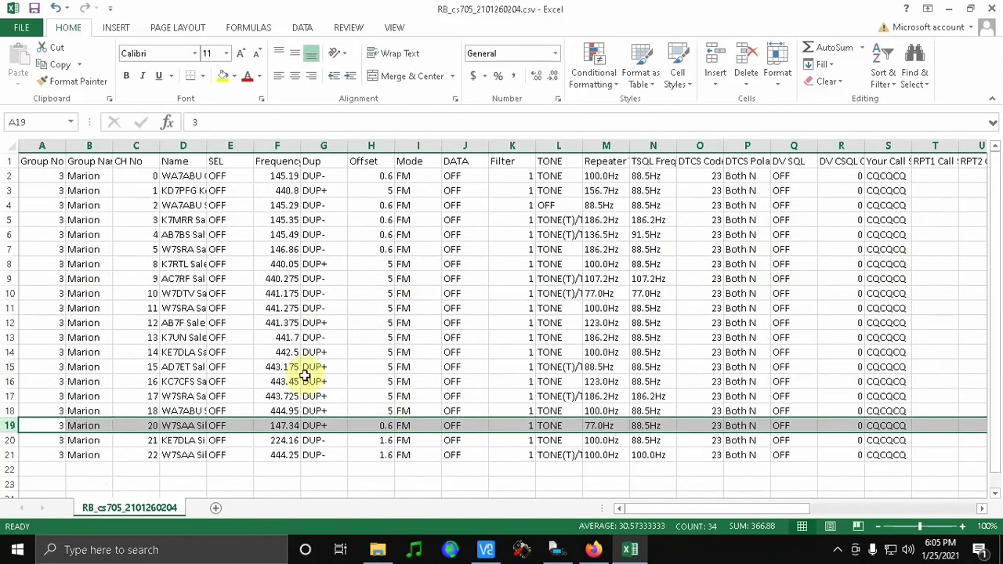
left_click(11, 441)
right_click(11, 440)
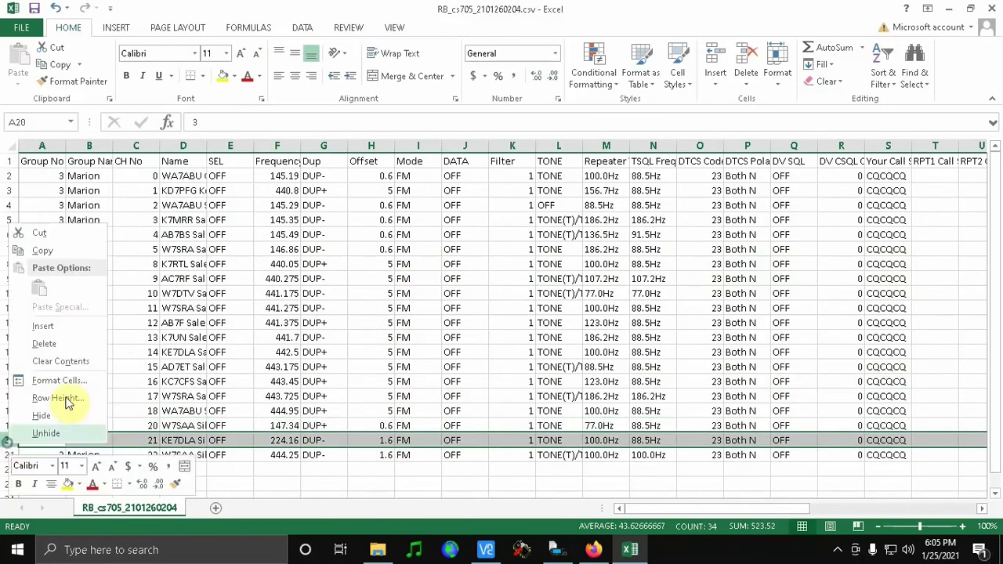
left_click(41, 343)
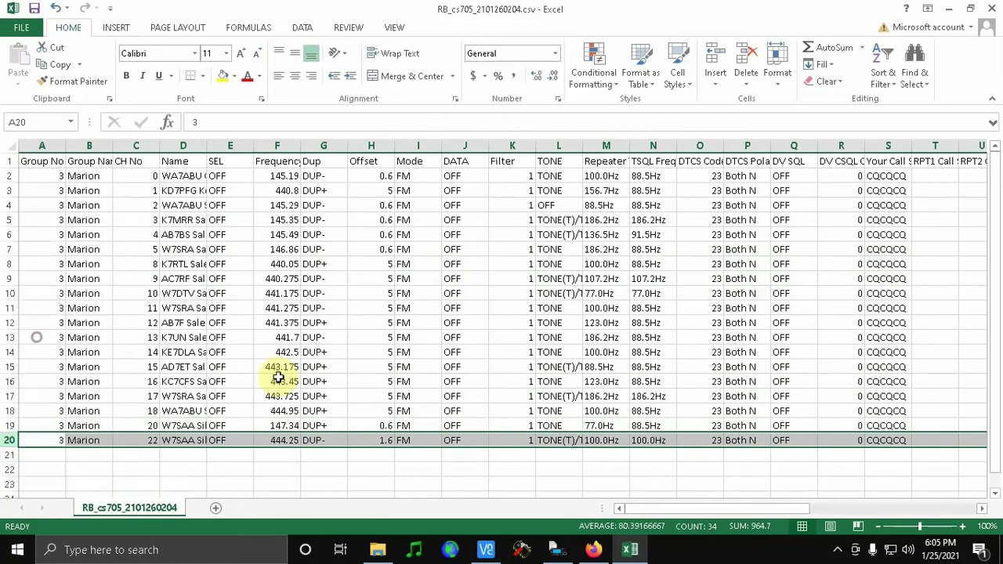
Set H20's offset to 5, save keeping CSV format, and close Excel without saving again.
left_click(374, 444)
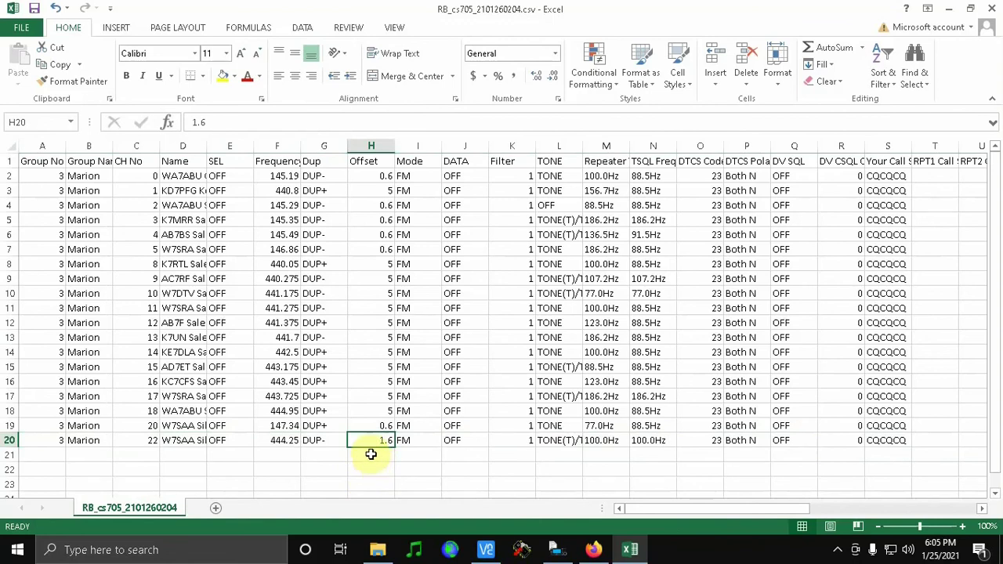
type("5")
left_click(389, 467)
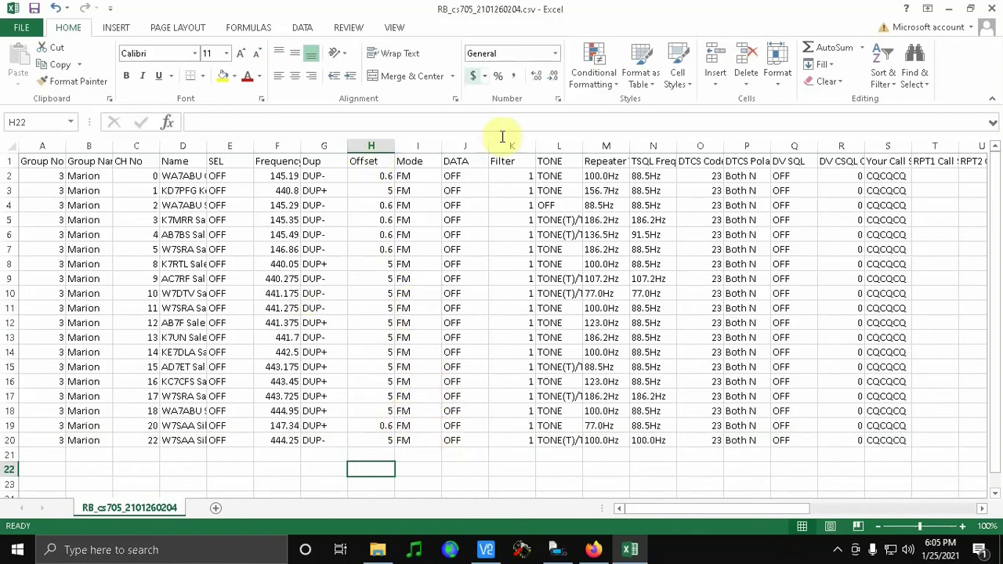
left_click(33, 10)
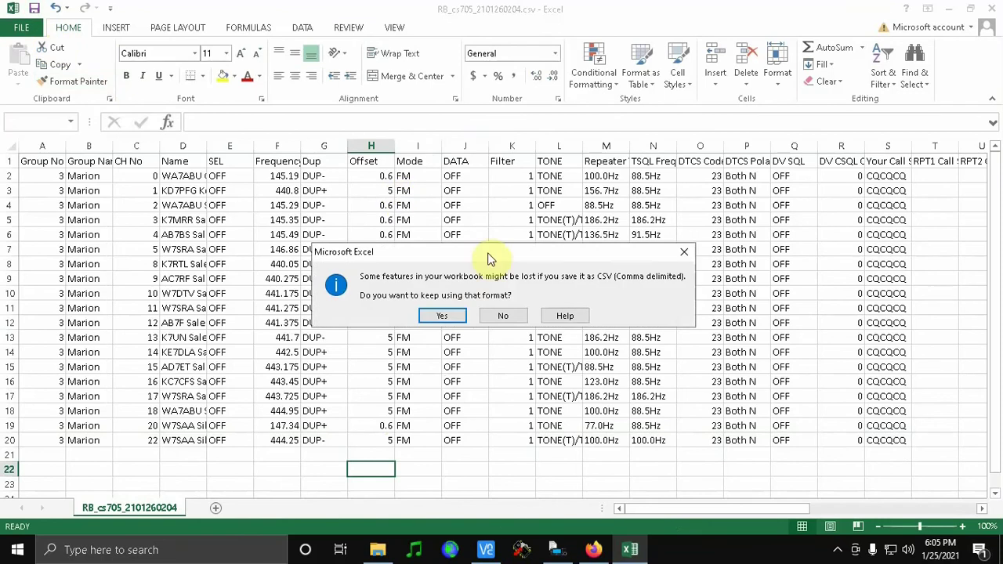
left_click(452, 319)
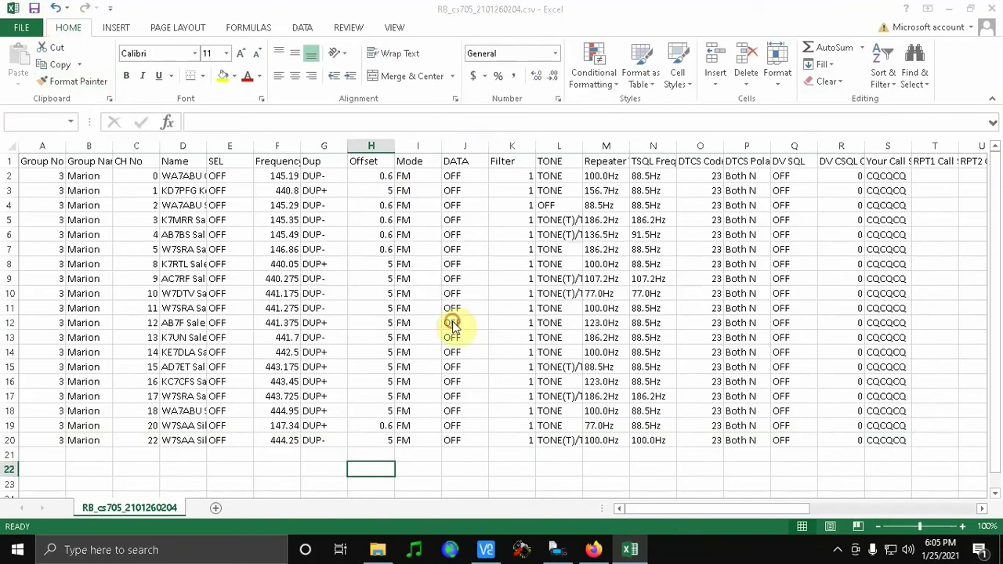
left_click(991, 9)
left_click(505, 296)
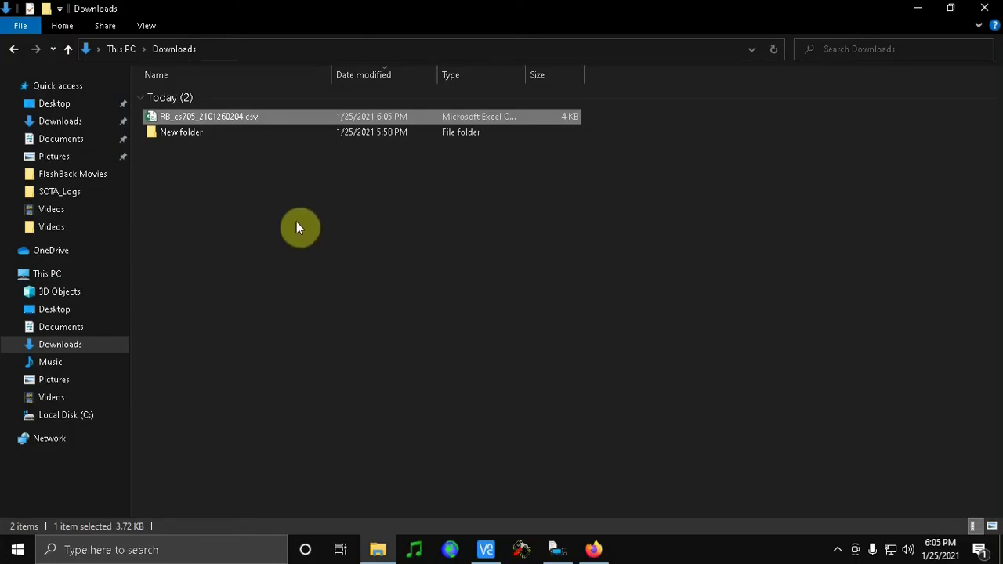
Bring CS-705 to the front and display the 10 channels of memory group 02: Polk.
left_click(563, 555)
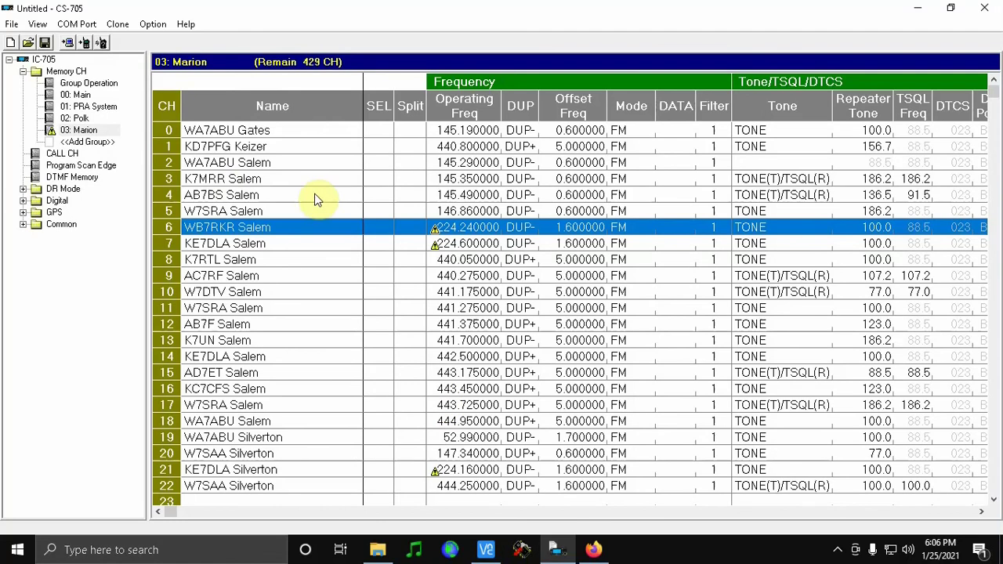
left_click(78, 118)
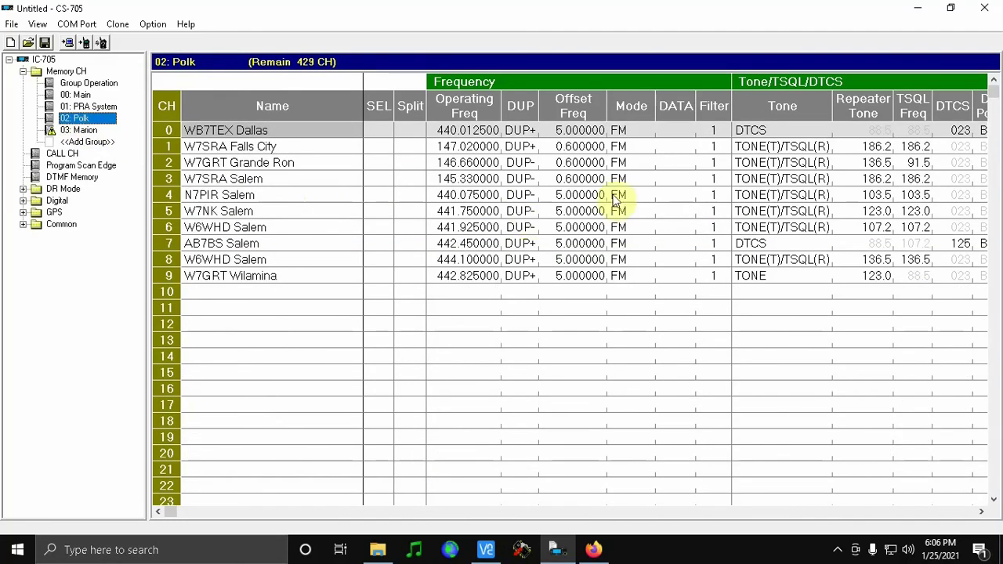